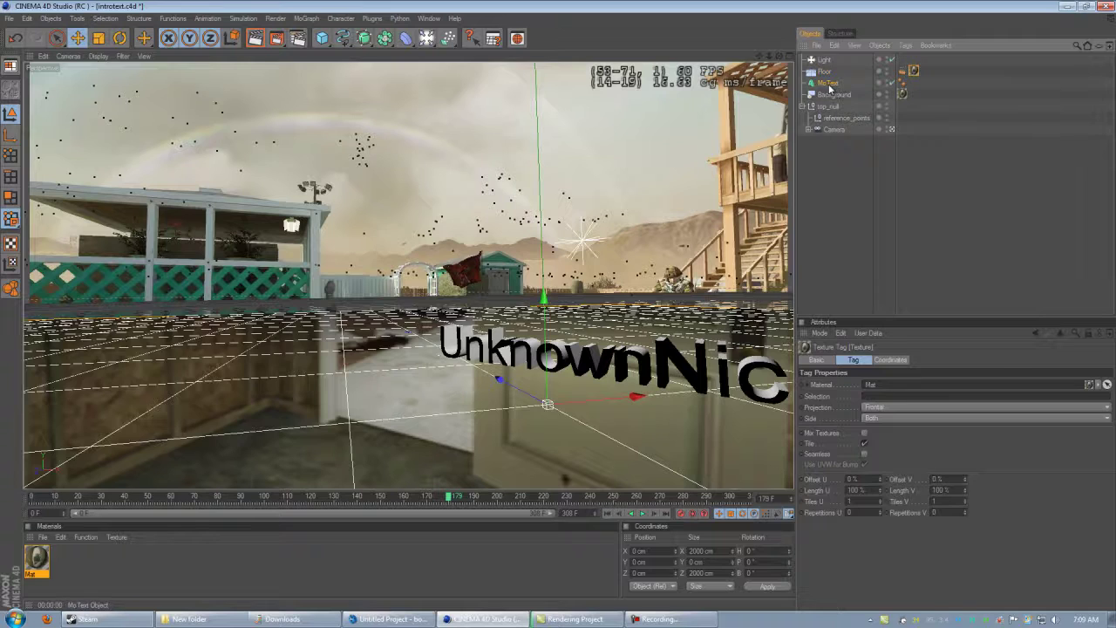
Set the MoText object's font to BankGothic Md BT in the Bold style.
{"action": "left_click", "coordinate": [936, 452]}
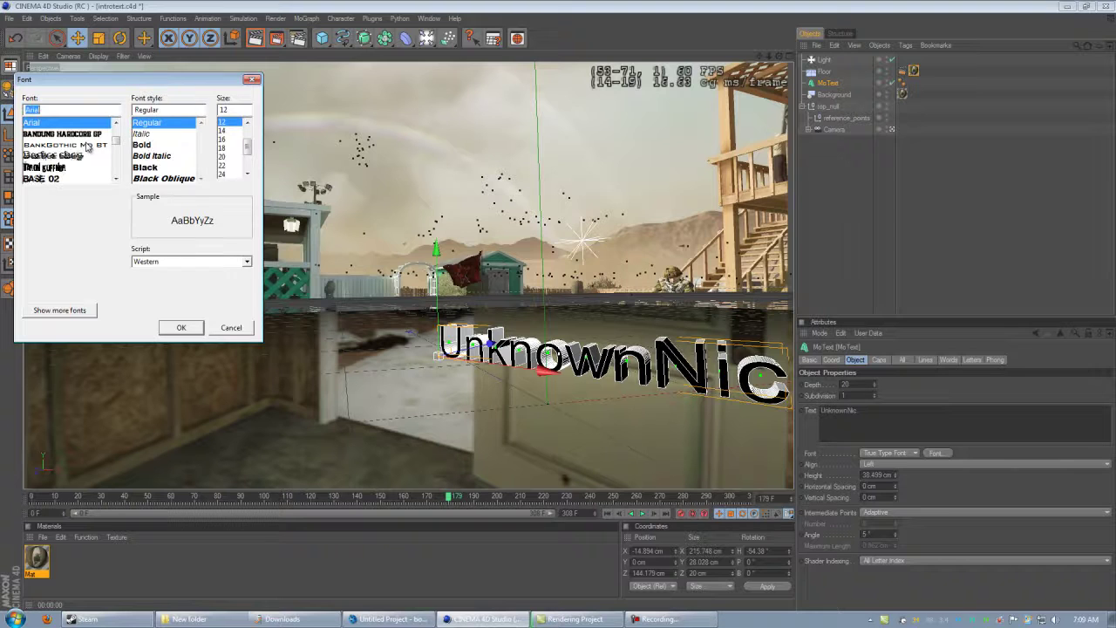
{"action": "left_click", "coordinate": [96, 145]}
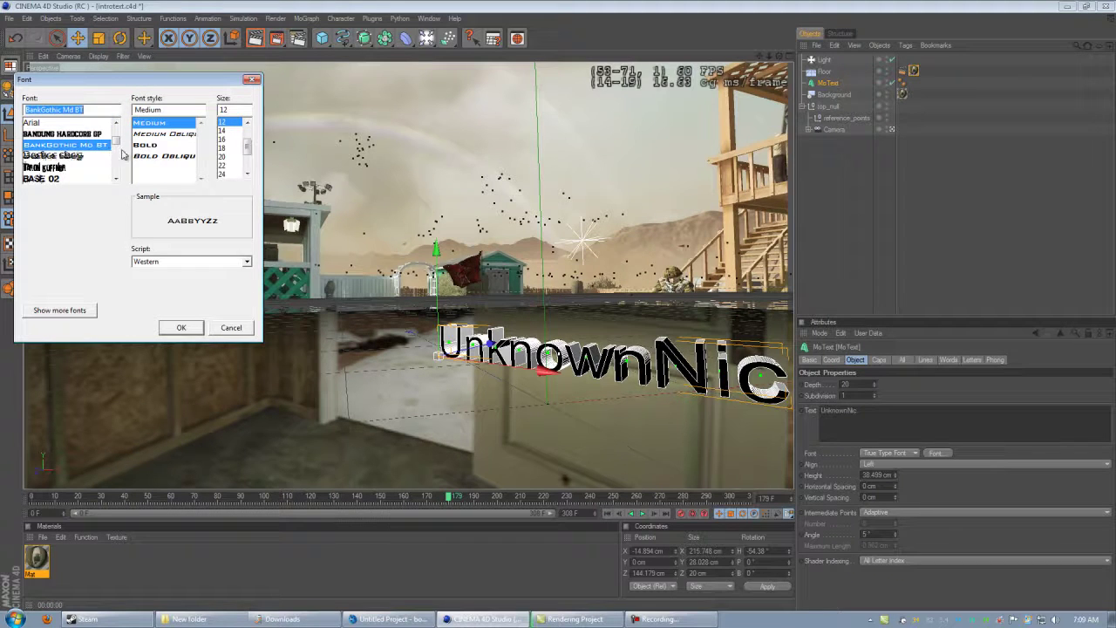
{"action": "left_click", "coordinate": [145, 145]}
{"action": "left_click", "coordinate": [192, 330]}
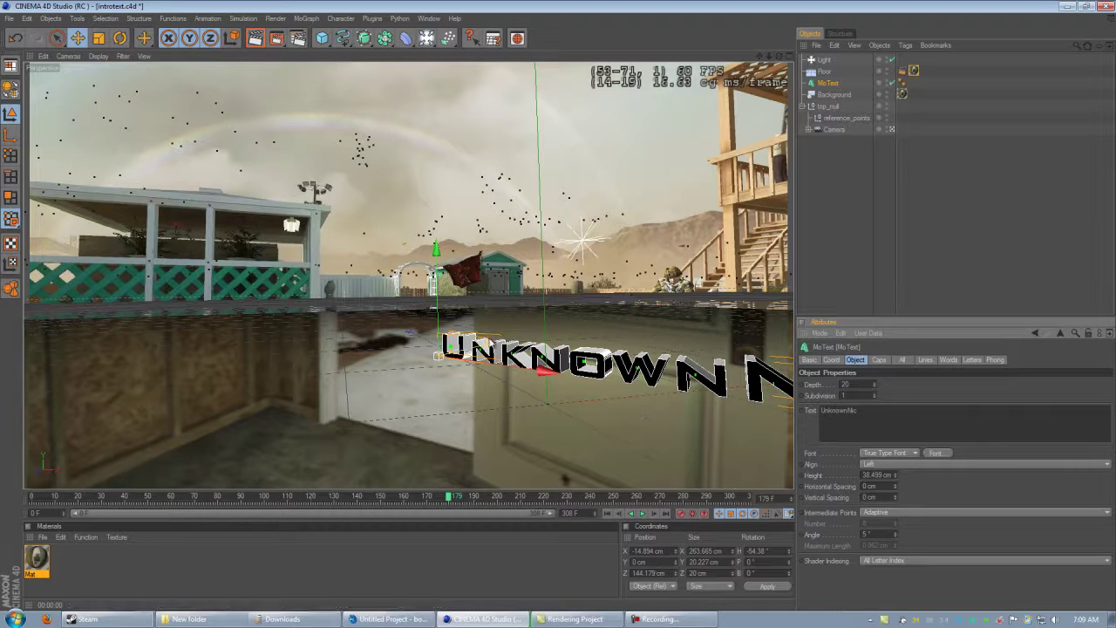
Set the MoText horizontal spacing to -3 cm and render a preview of the view.
{"action": "left_click", "coordinate": [894, 488]}
{"action": "left_click", "coordinate": [893, 489]}
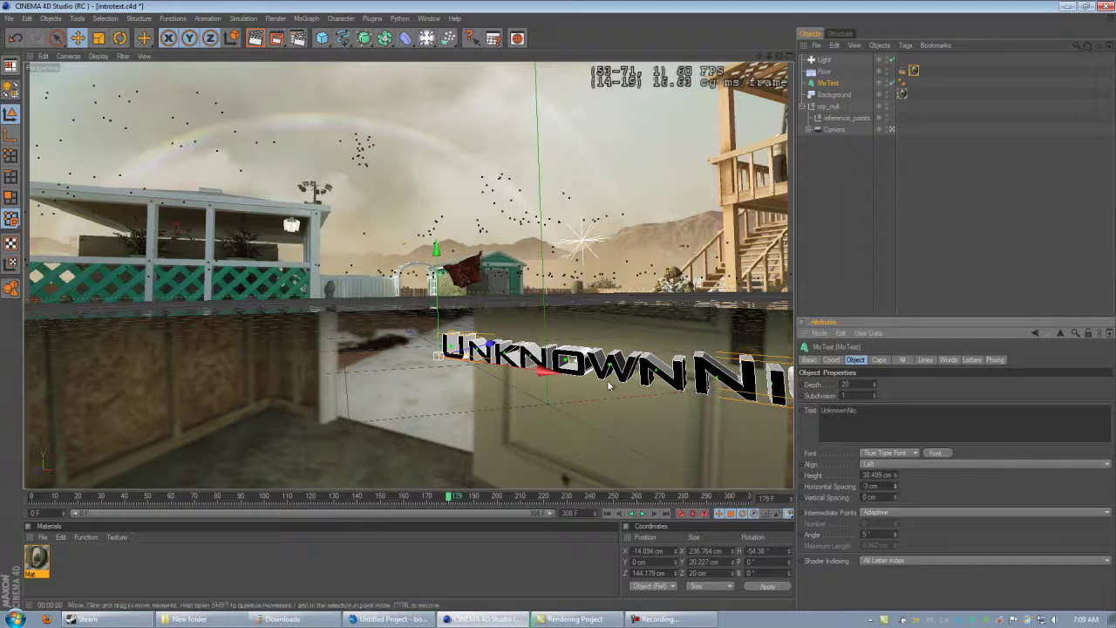
{"action": "key", "text": "ctrl+r"}
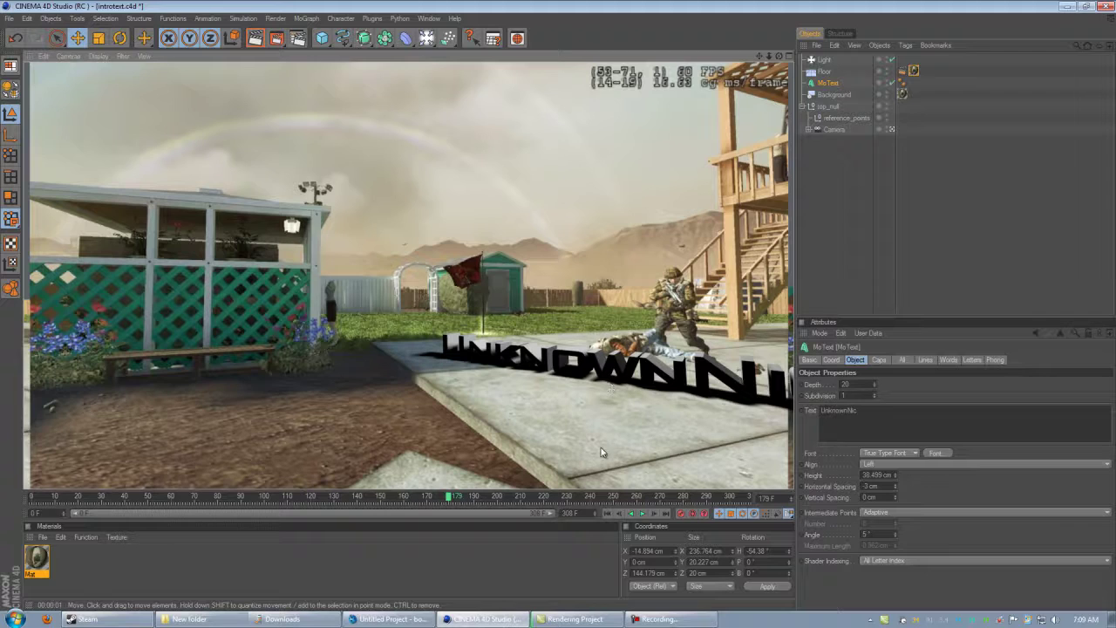
At frame 244, give the MoText a Fillet Cap at the start with 14 steps and a 1 cm radius.
{"action": "left_click_drag", "start_coordinate": [455, 499], "coordinate": [601, 497]}
{"action": "left_click", "coordinate": [879, 359]}
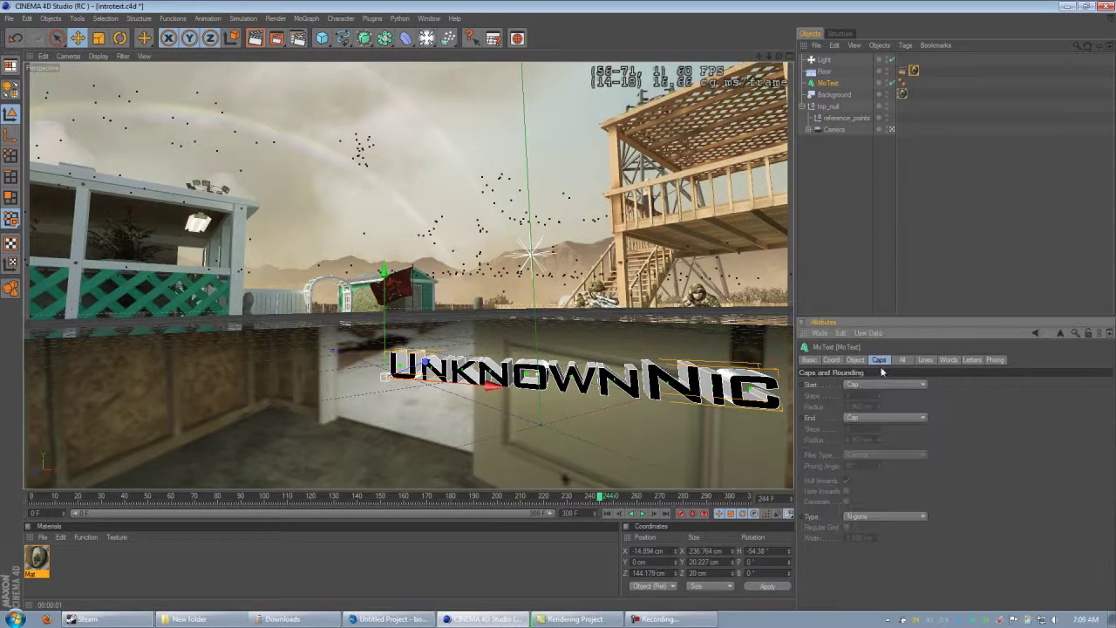
{"action": "left_click", "coordinate": [879, 383]}
{"action": "left_click", "coordinate": [880, 382]}
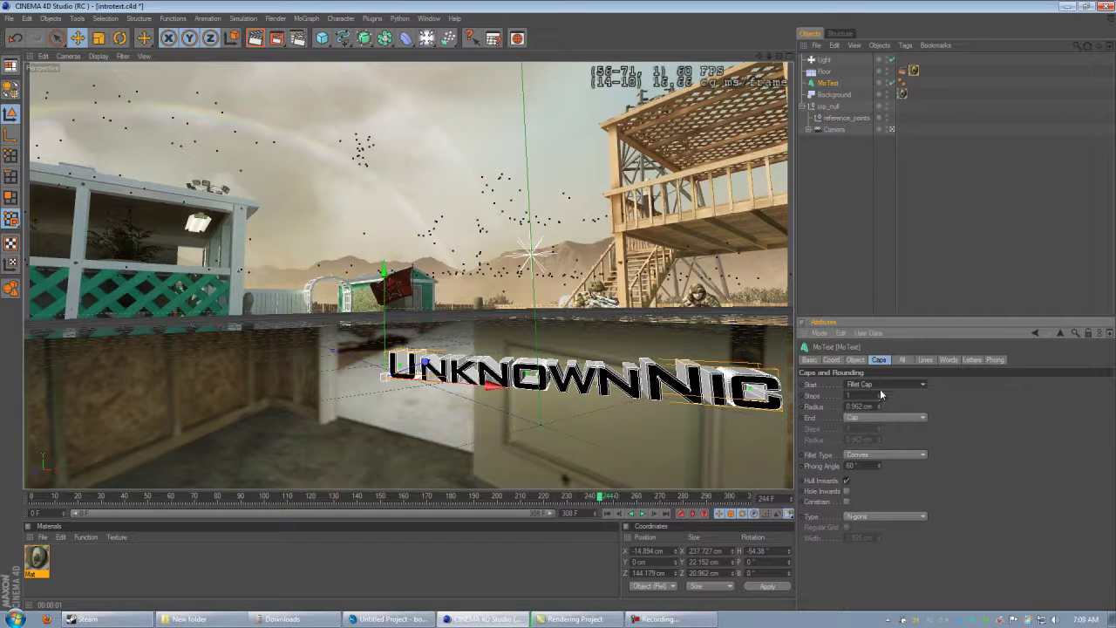
{"action": "left_click", "coordinate": [879, 410]}
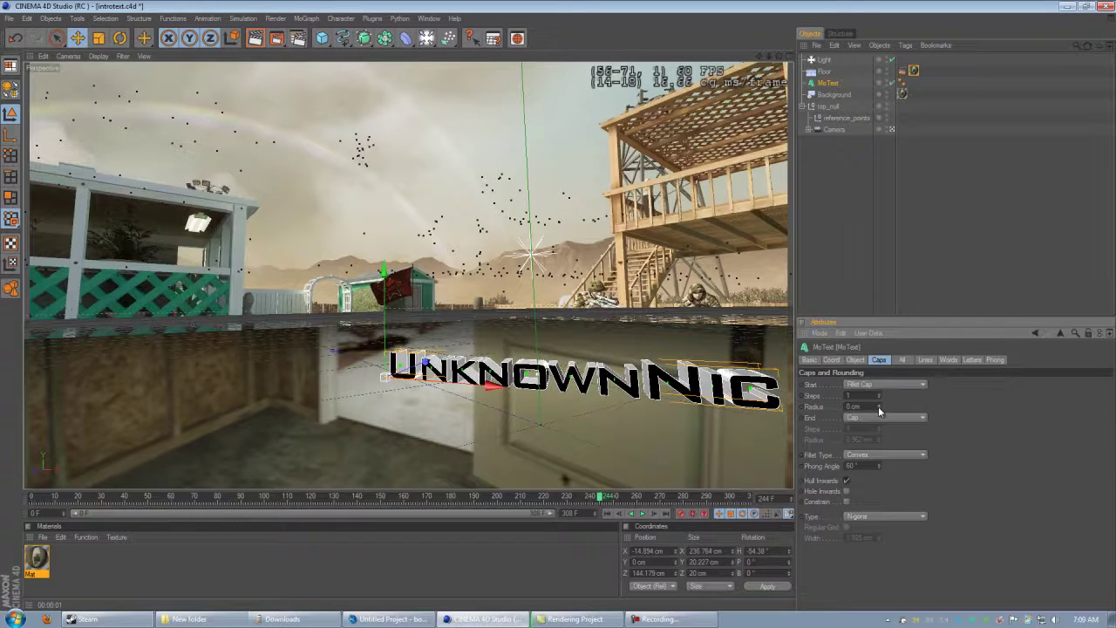
{"action": "left_click", "coordinate": [879, 407]}
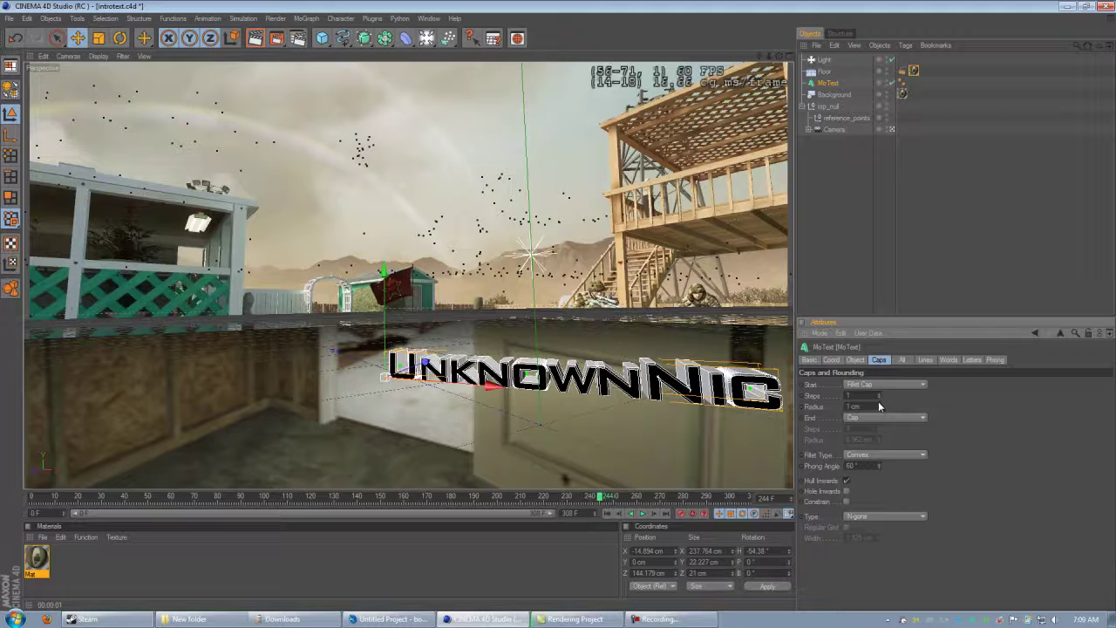
{"action": "left_click", "coordinate": [878, 396]}
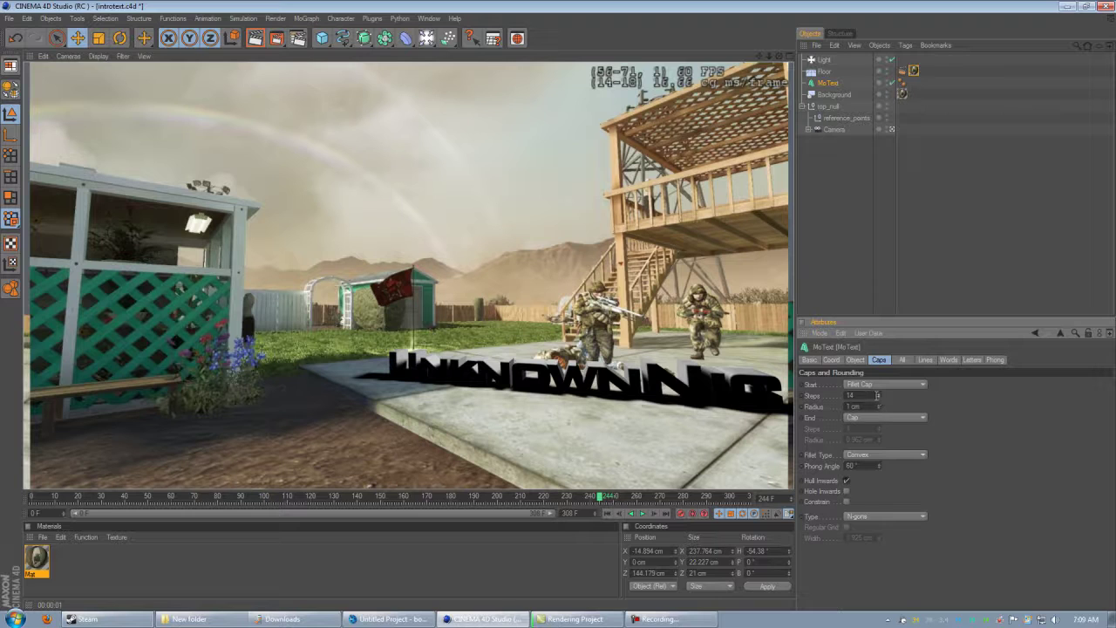
Move the existing light above the text to about X 123, Y 235, Z 111 cm and return to the camera view.
{"action": "left_click", "coordinate": [824, 60]}
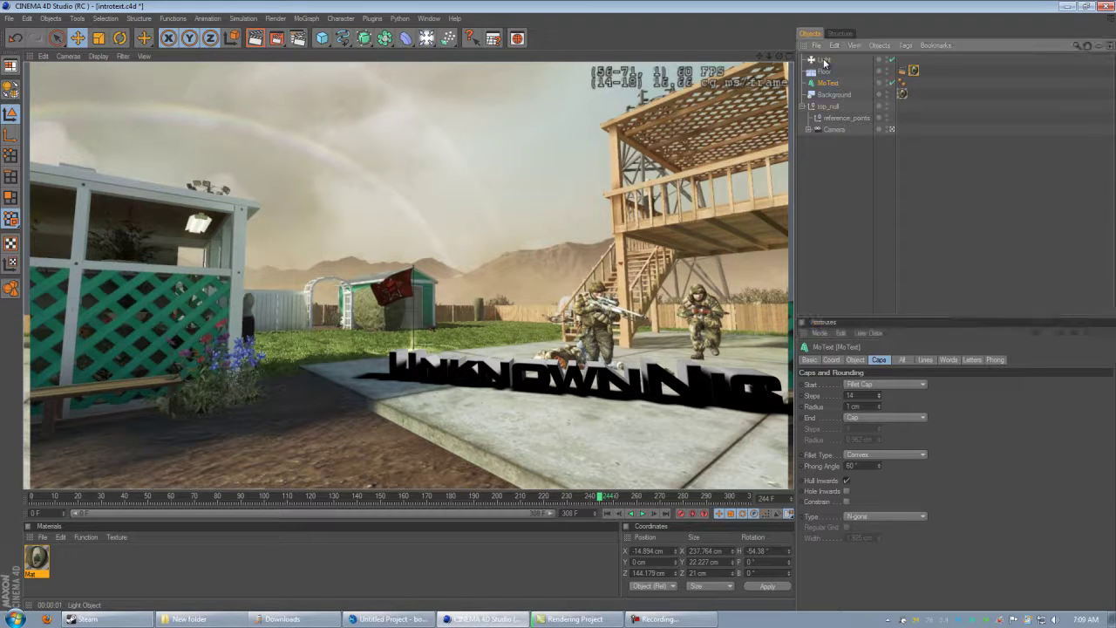
{"action": "left_click_drag", "start_coordinate": [544, 154], "coordinate": [560, 313]}
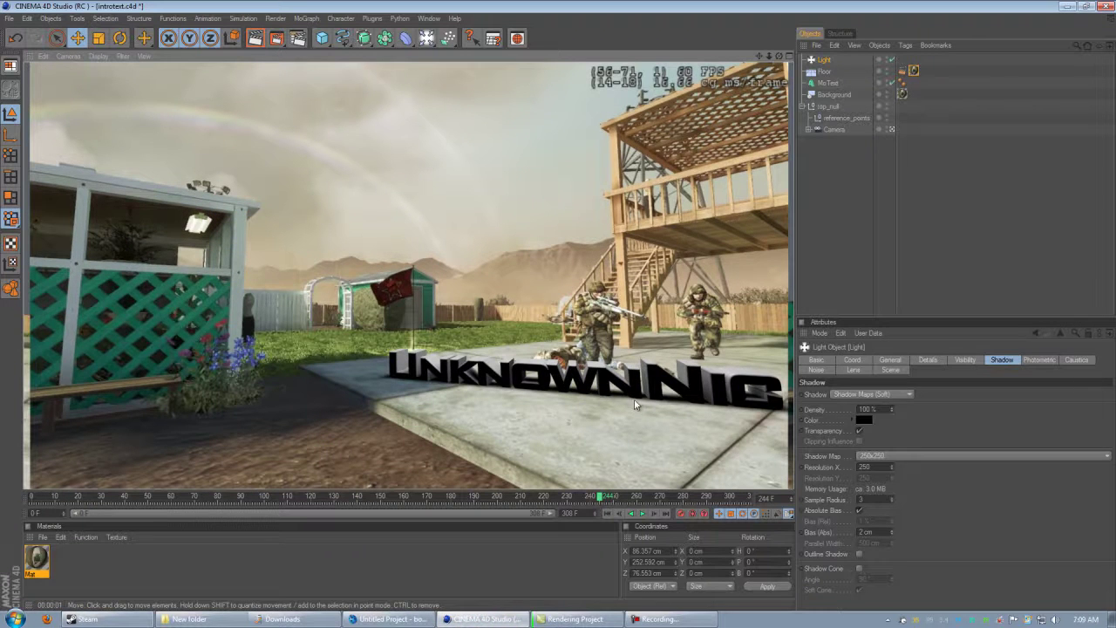
{"action": "left_click", "coordinate": [891, 129]}
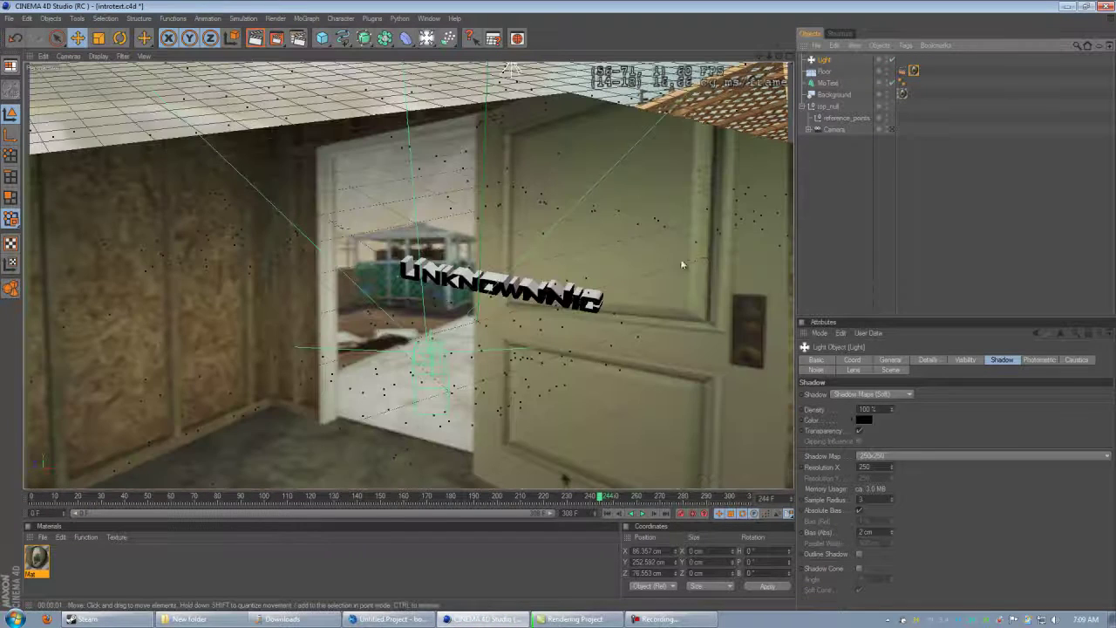
{"action": "left_click_drag", "start_coordinate": [443, 350], "coordinate": [478, 354], "text": "alt"}
{"action": "scroll", "coordinate": [555, 309], "scroll_direction": "down", "scroll_amount": 5}
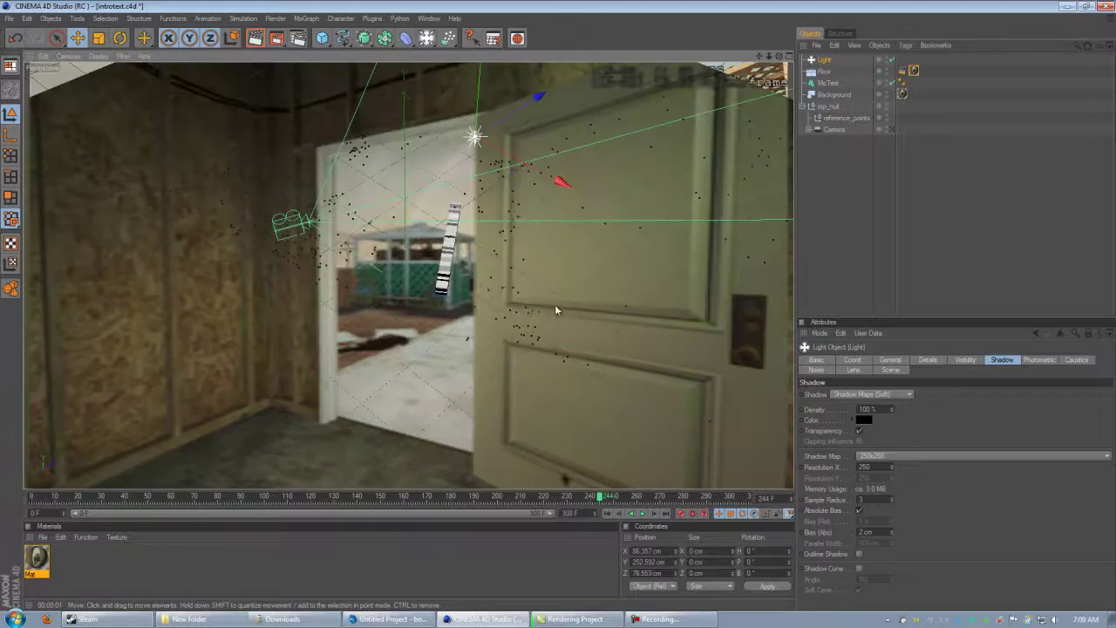
{"action": "left_click_drag", "start_coordinate": [420, 286], "coordinate": [561, 307], "text": "alt"}
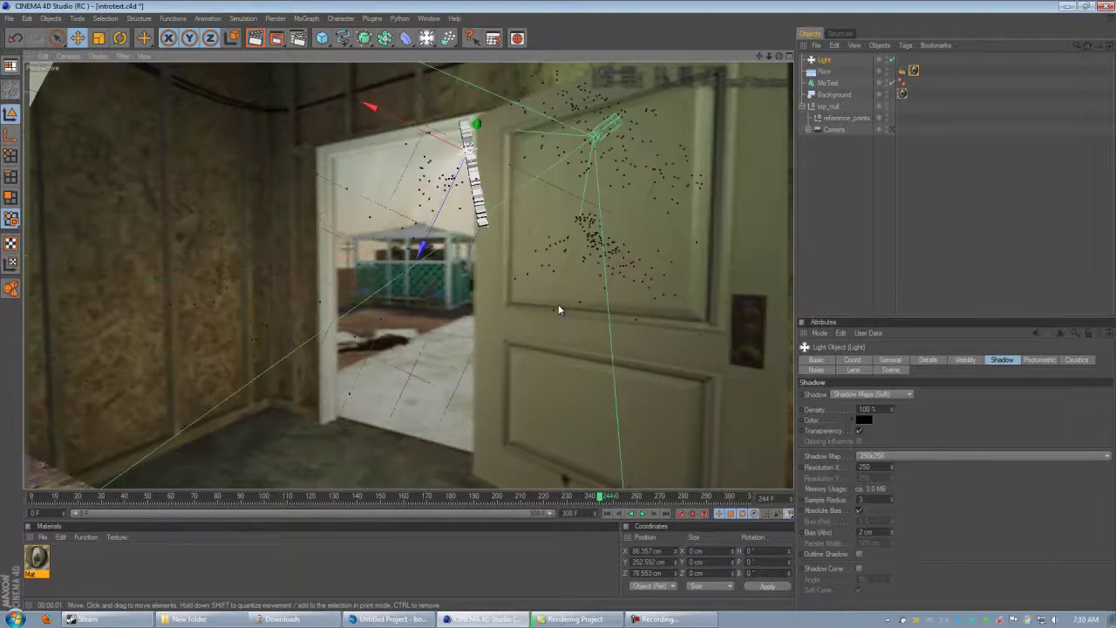
{"action": "left_click_drag", "start_coordinate": [468, 153], "coordinate": [445, 111]}
{"action": "left_click", "coordinate": [890, 129]}
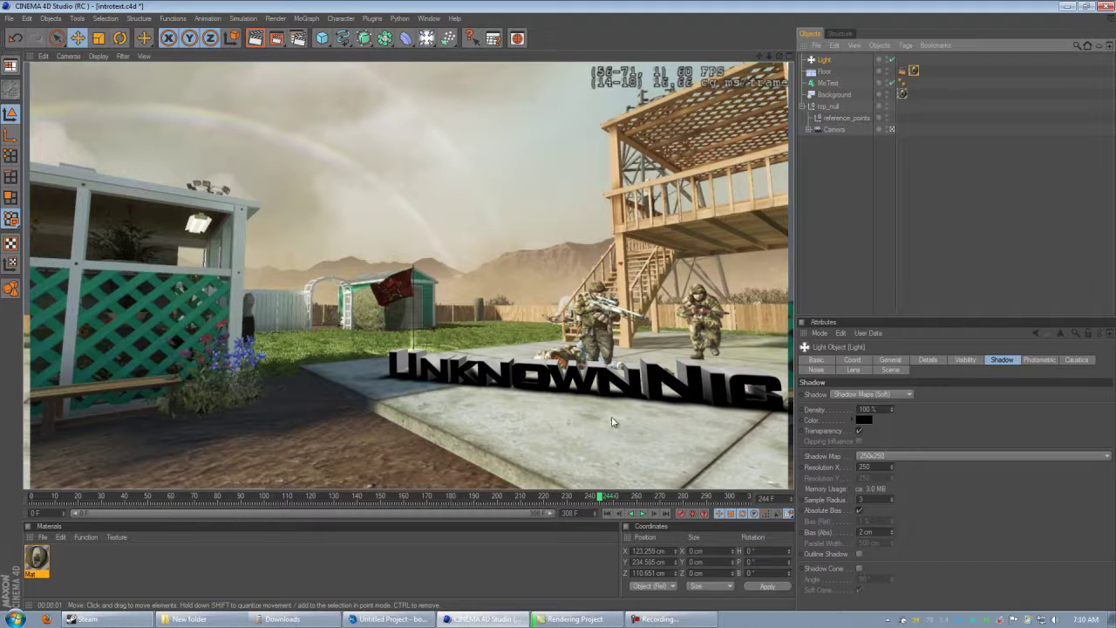
Lower the light to a height of about Y 177 cm in the free editor view.
{"action": "left_click", "coordinate": [891, 129]}
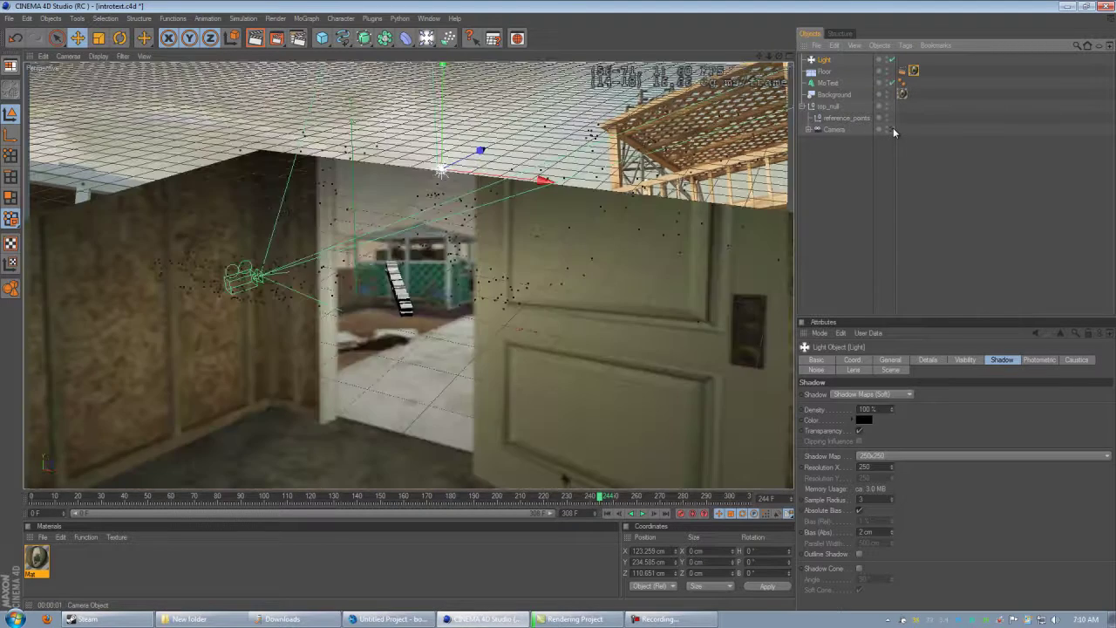
{"action": "left_click_drag", "start_coordinate": [444, 327], "coordinate": [559, 312], "text": "alt"}
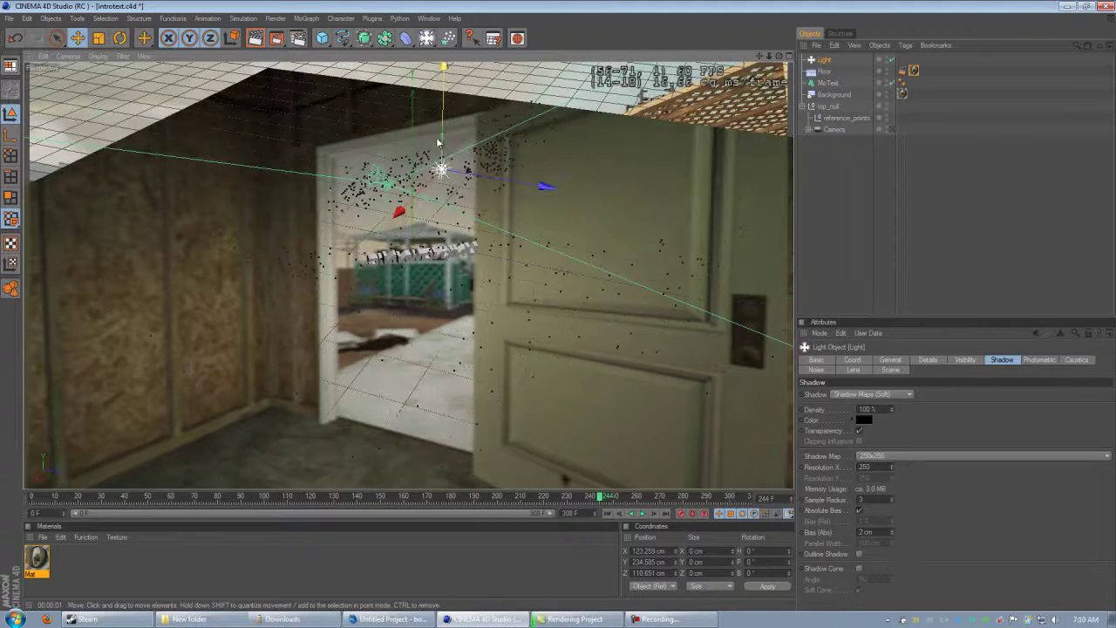
{"action": "mouse_move", "coordinate": [443, 129]}
{"action": "left_mouse_down"}
{"action": "mouse_move", "coordinate": [558, 312]}
{"action": "mouse_move", "coordinate": [437, 137]}
{"action": "left_mouse_up"}
{"action": "left_click_drag", "start_coordinate": [559, 308], "coordinate": [464, 300], "text": "alt"}
{"action": "left_click_drag", "start_coordinate": [466, 177], "coordinate": [563, 311], "text": "alt"}
{"action": "left_click_drag", "start_coordinate": [395, 240], "coordinate": [562, 311], "text": "alt"}
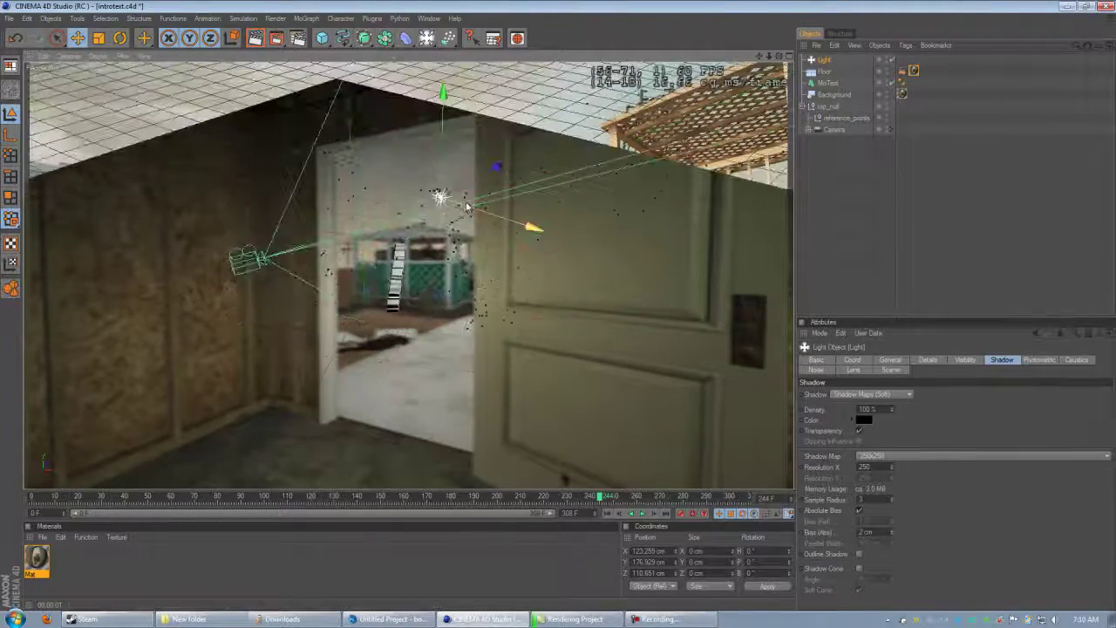
Shift the light to about X 286 and Z 65 cm, and render a preview through the scene camera.
{"action": "left_click_drag", "start_coordinate": [465, 206], "coordinate": [564, 310]}
{"action": "left_click_drag", "start_coordinate": [418, 251], "coordinate": [559, 311], "text": "alt"}
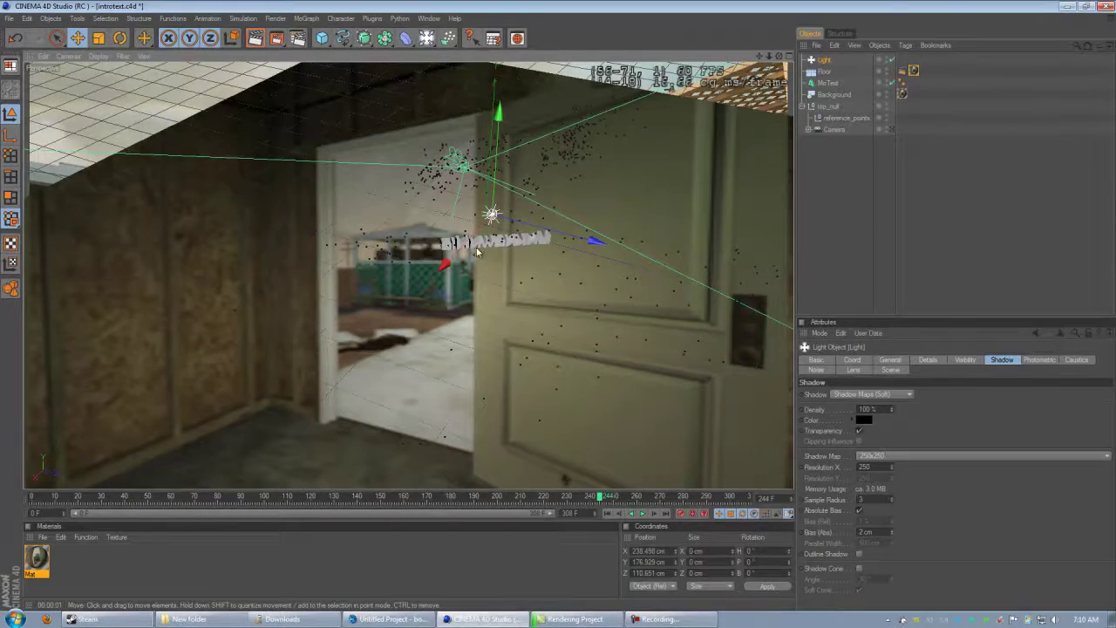
{"action": "left_click_drag", "start_coordinate": [477, 251], "coordinate": [563, 314], "text": "alt"}
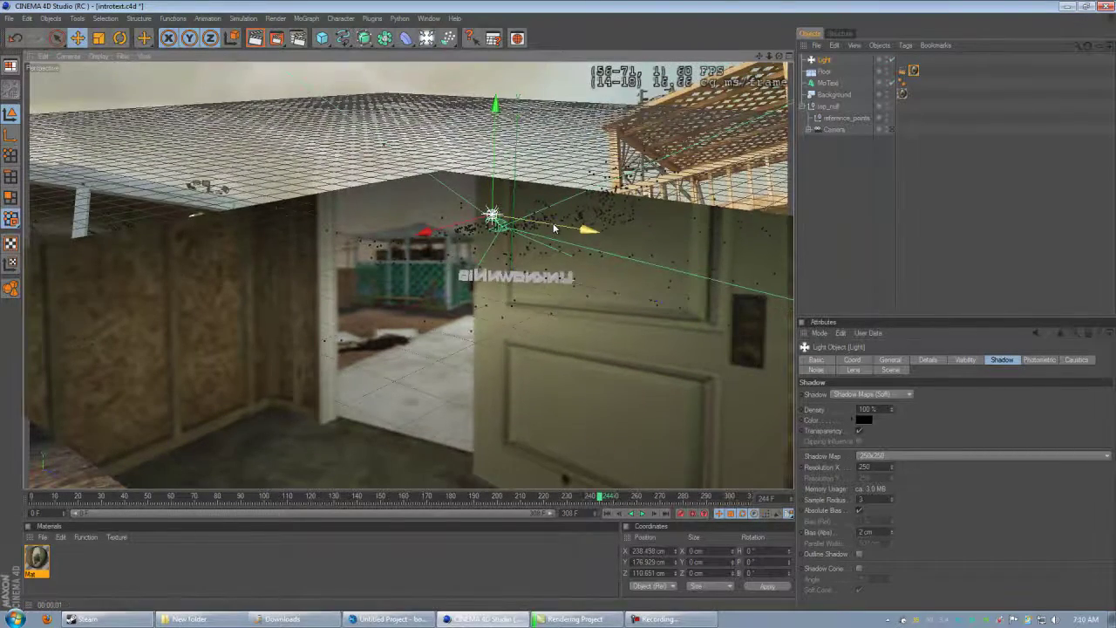
{"action": "left_click_drag", "start_coordinate": [554, 229], "coordinate": [557, 305]}
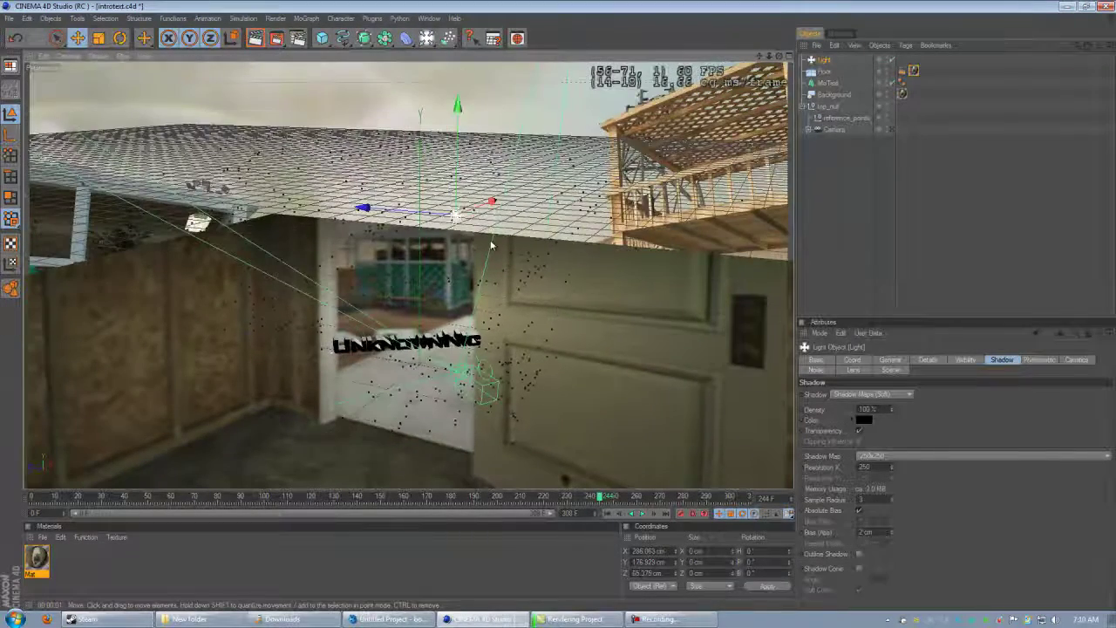
{"action": "left_click", "coordinate": [891, 130]}
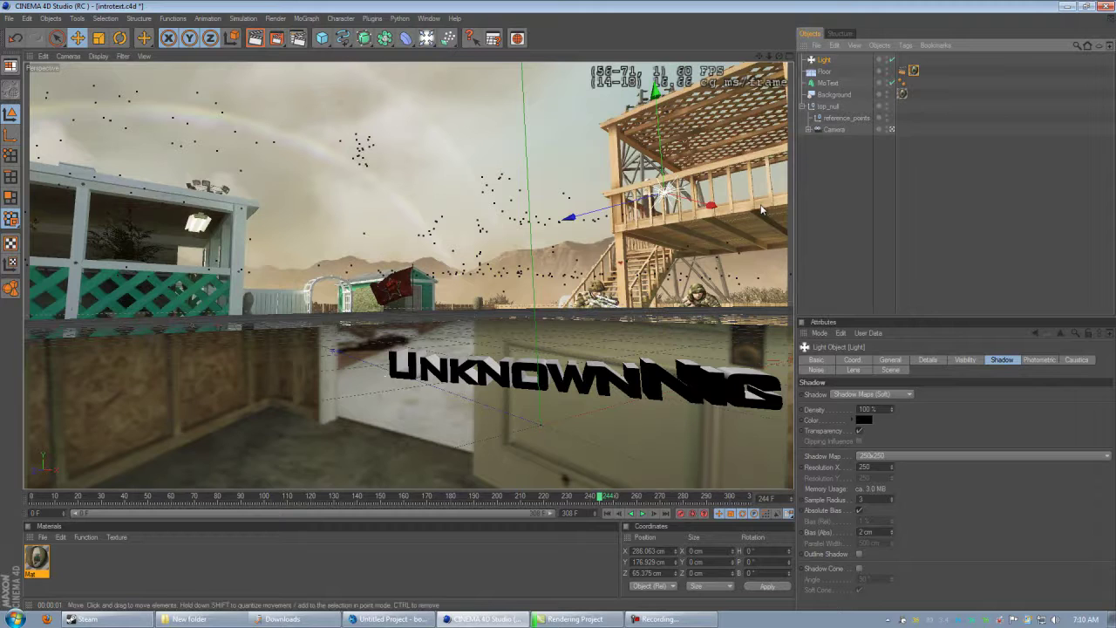
{"action": "key", "text": "ctrl+r"}
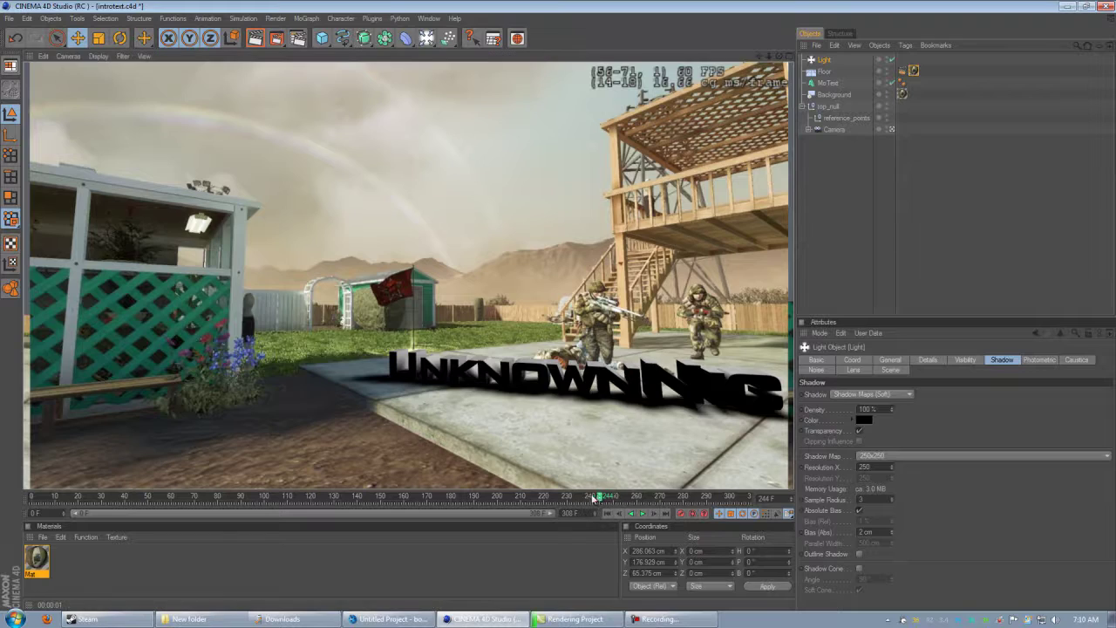
At frame 38, add a second light, move it to about X -481, Y 105 cm, and render a preview.
{"action": "left_click_drag", "start_coordinate": [593, 497], "coordinate": [120, 513]}
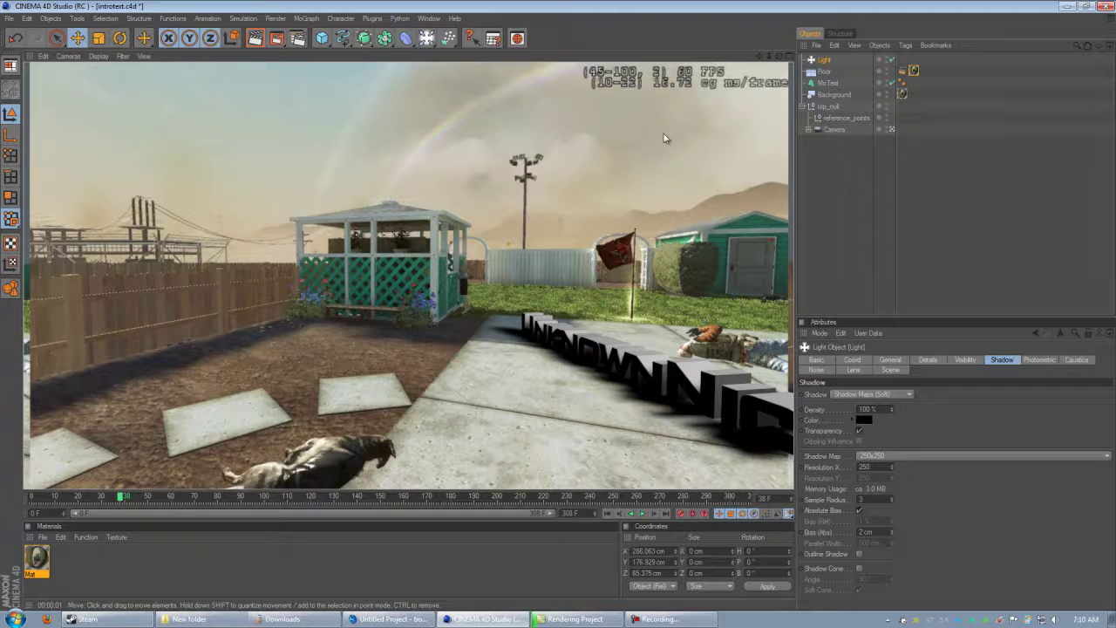
{"action": "left_click", "coordinate": [427, 38]}
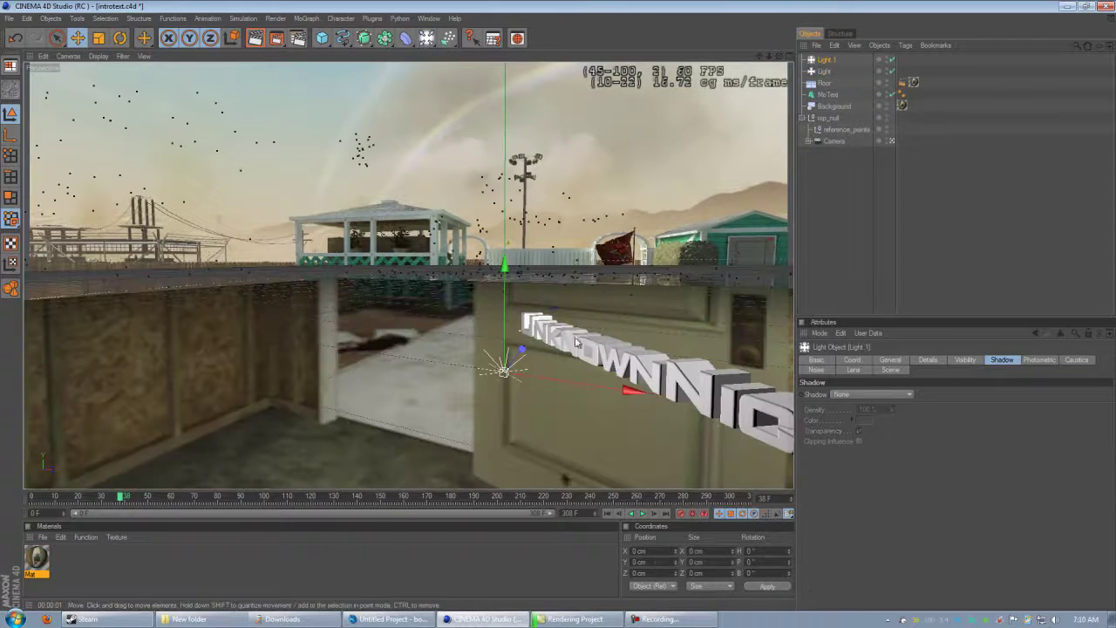
{"action": "left_click_drag", "start_coordinate": [572, 381], "coordinate": [557, 305]}
{"action": "left_click_drag", "start_coordinate": [142, 213], "coordinate": [560, 301]}
{"action": "key", "text": "ctrl+r"}
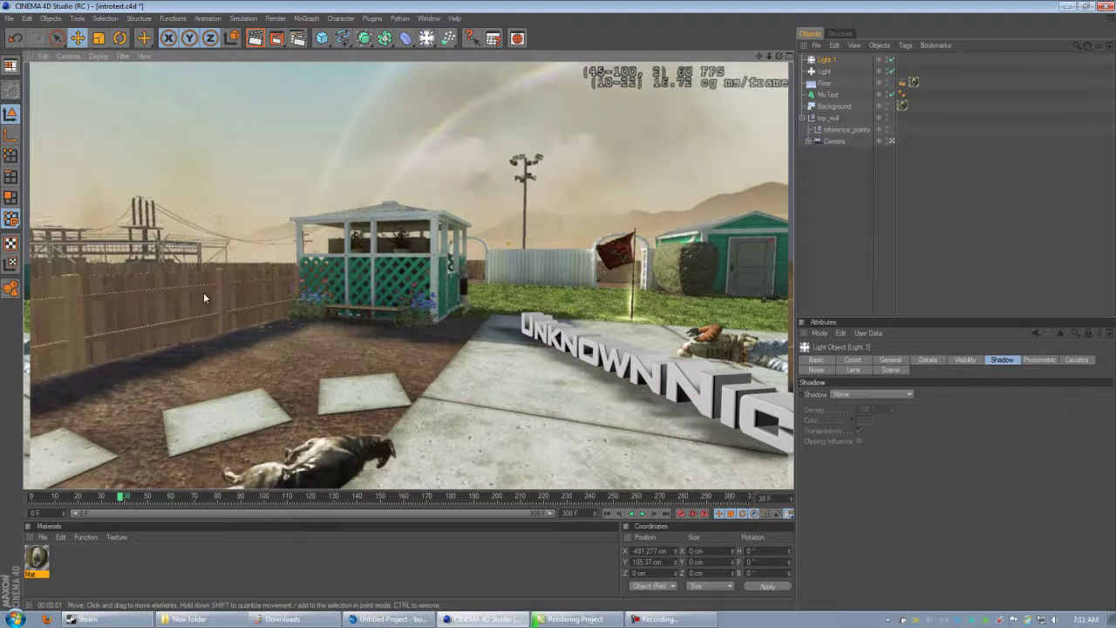
Reduce the second light's intensity to 70% and render a preview.
{"action": "left_click", "coordinate": [827, 61]}
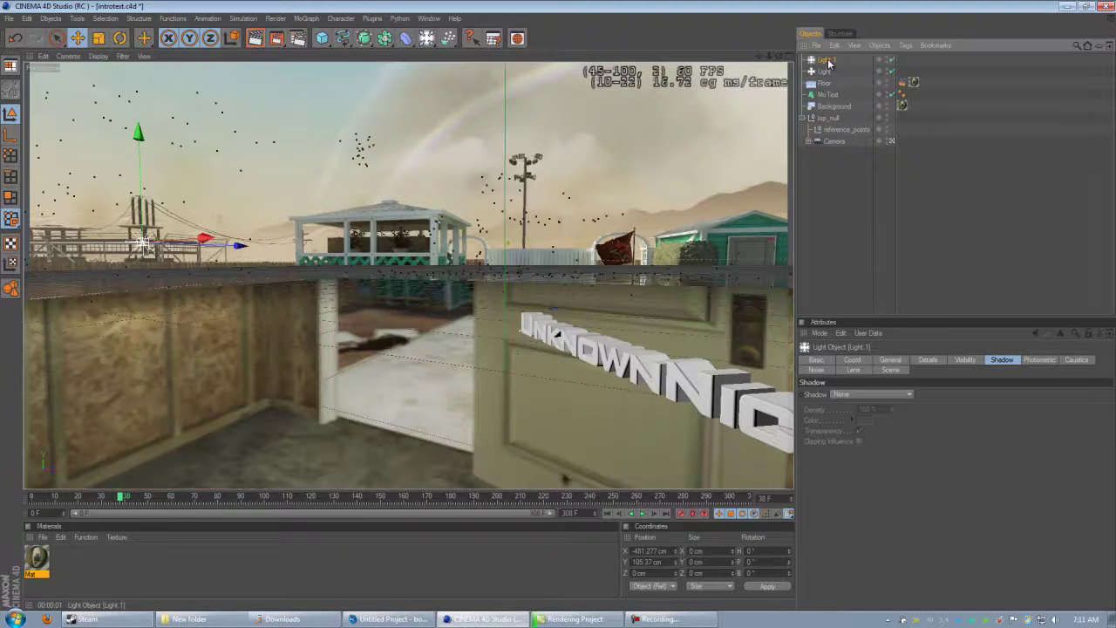
{"action": "left_click", "coordinate": [891, 360]}
{"action": "left_click_drag", "start_coordinate": [1100, 429], "coordinate": [1042, 424]}
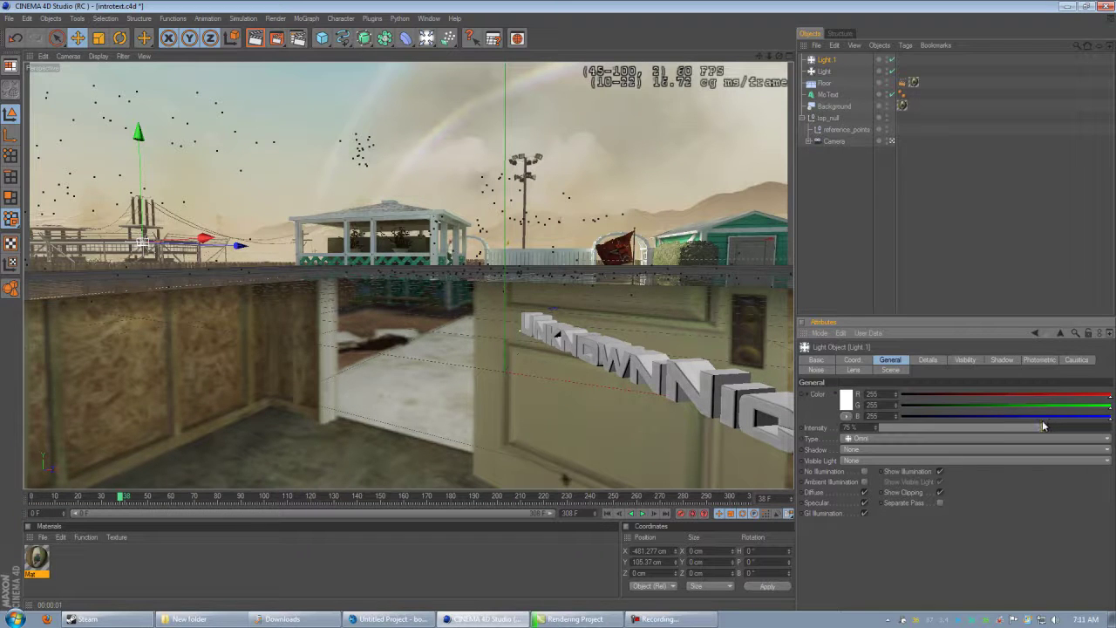
{"action": "key", "text": "ctrl+r"}
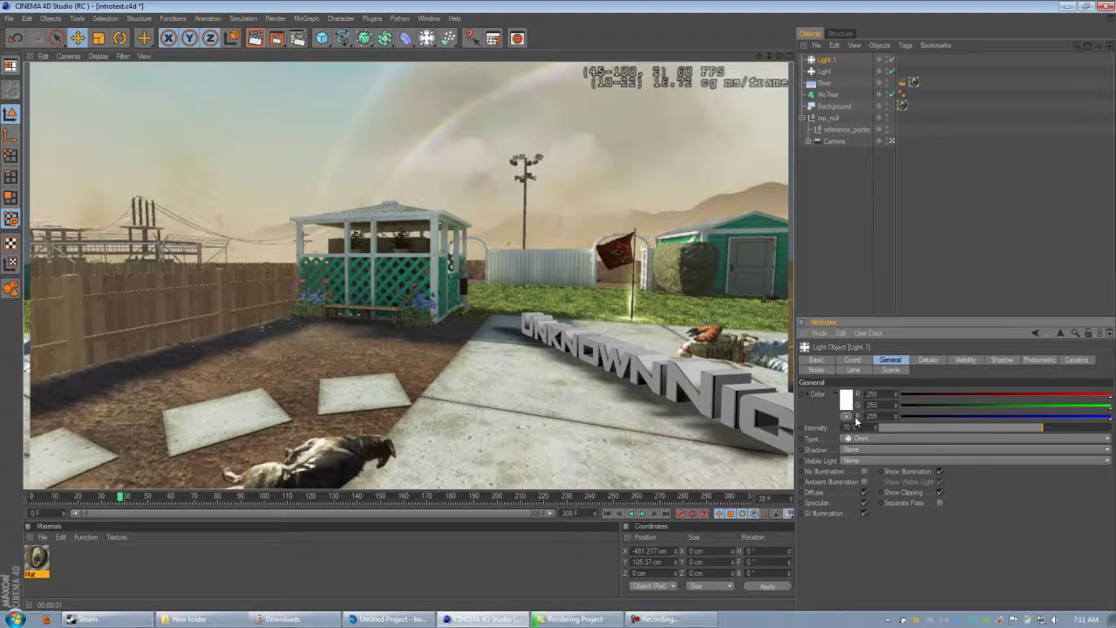
Create a new material and enable its Reflection channel with a Fresnel texture at 70% mix strength.
{"action": "double_click", "coordinate": [94, 564]}
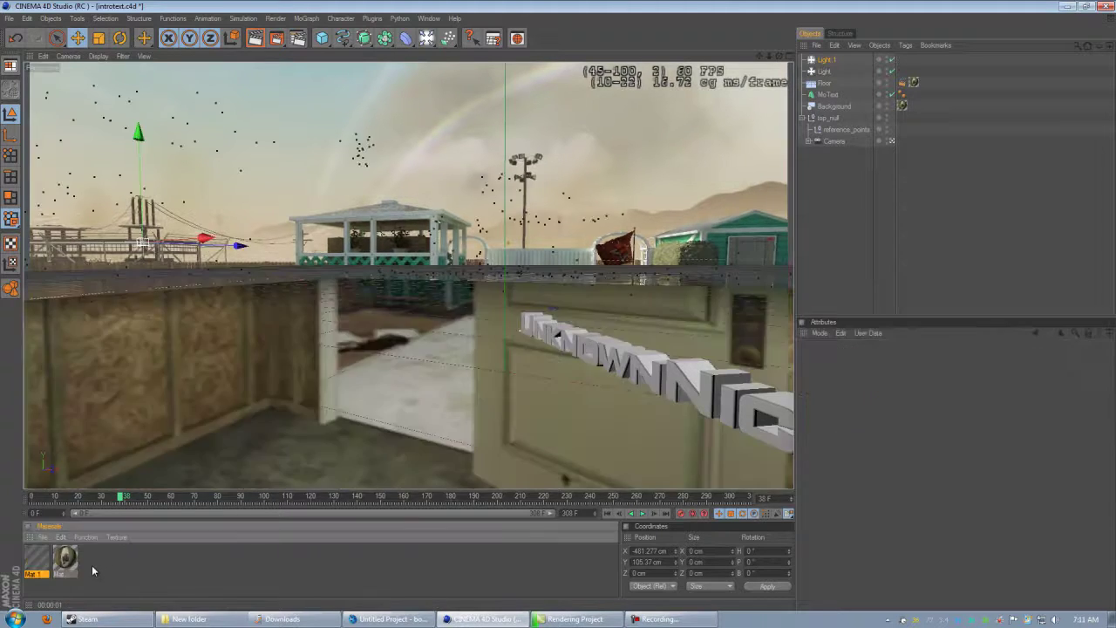
{"action": "double_click", "coordinate": [37, 559]}
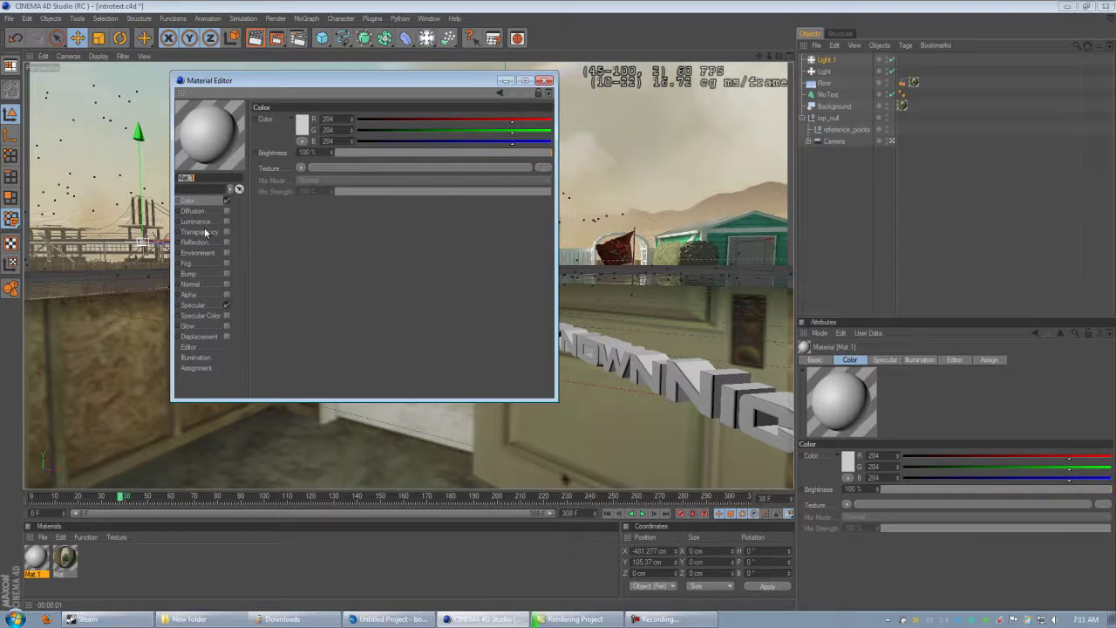
{"action": "left_click", "coordinate": [227, 241]}
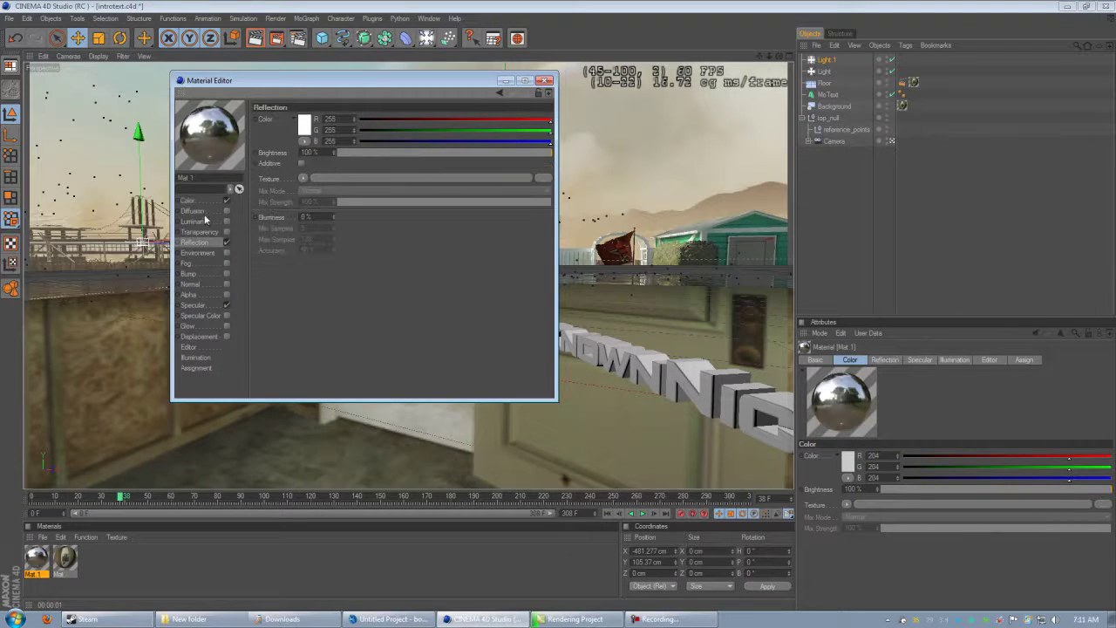
{"action": "left_click", "coordinate": [303, 178]}
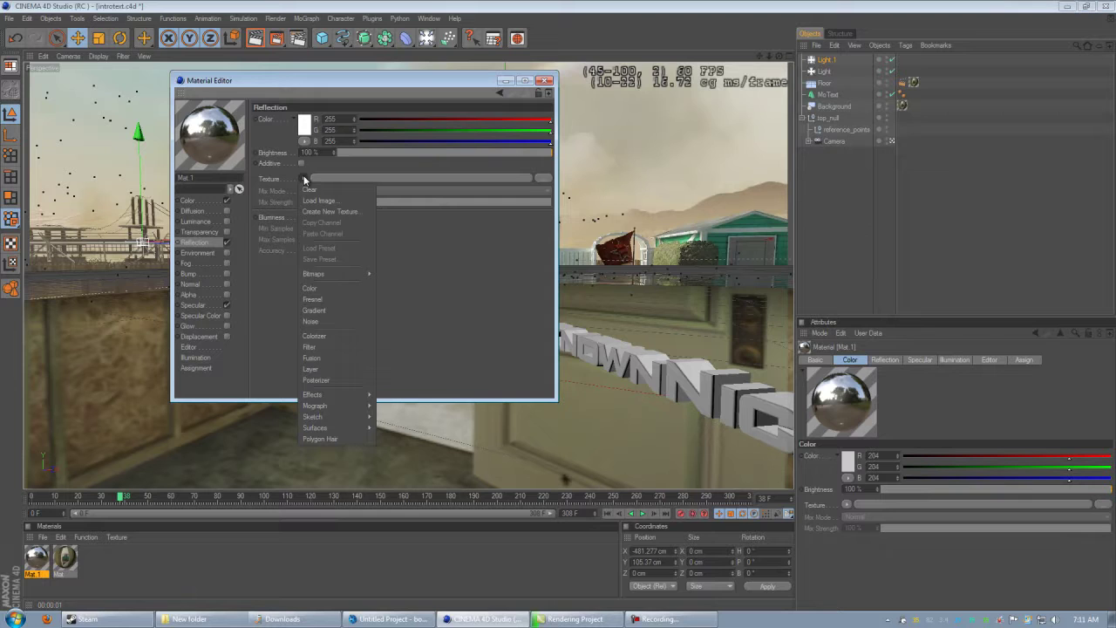
{"action": "left_click", "coordinate": [331, 300]}
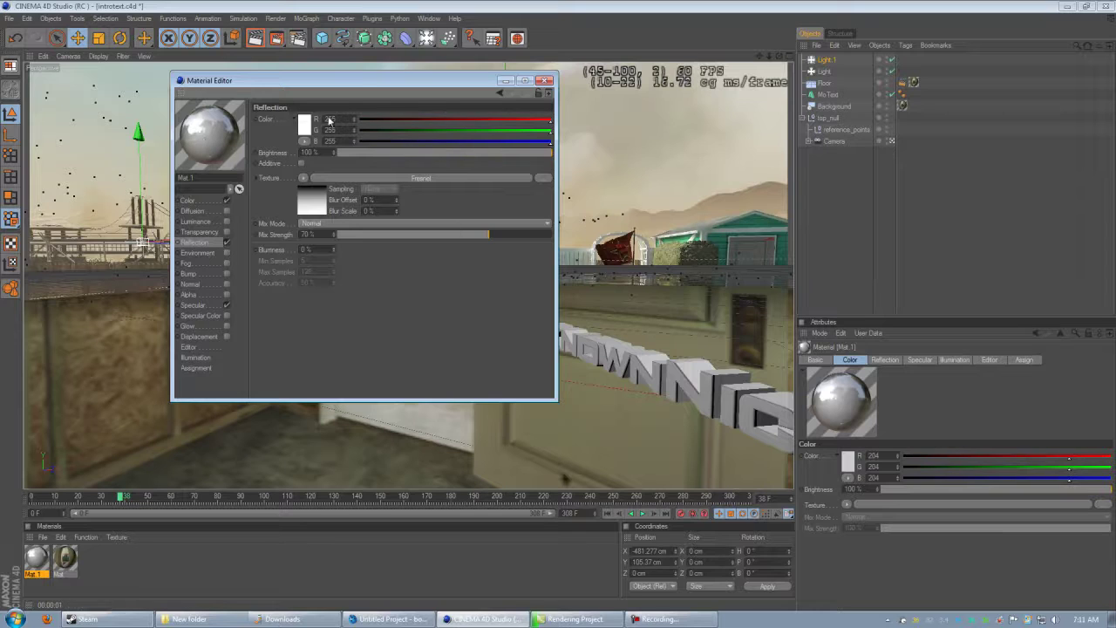
Disable the new material's Color channel, close the material editor and apply the material to the MoText object.
{"action": "left_click", "coordinate": [190, 201]}
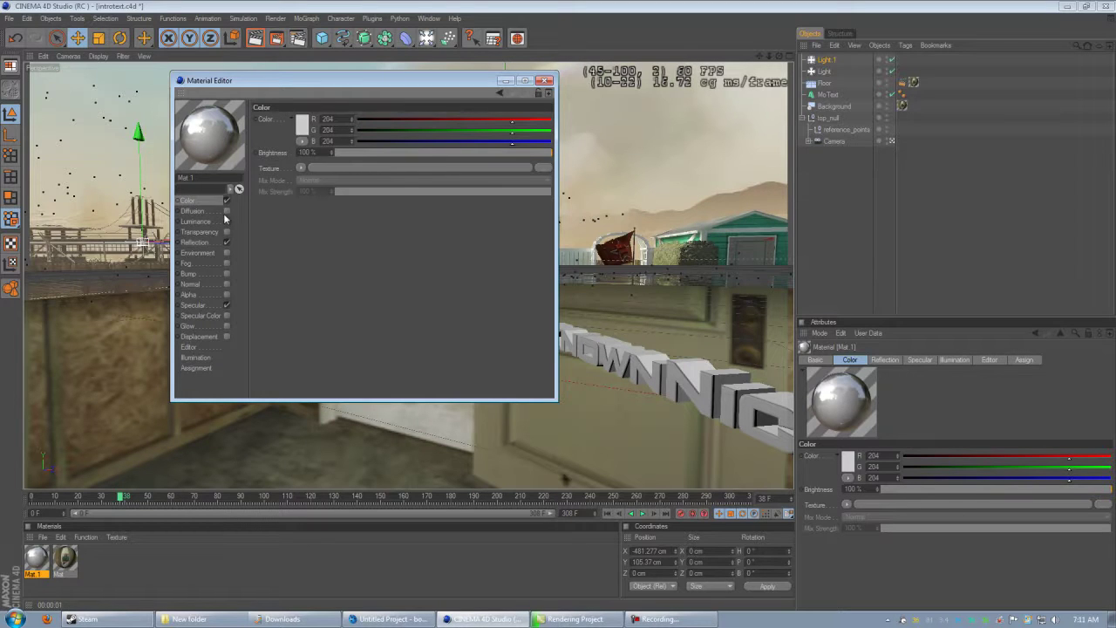
{"action": "left_click", "coordinate": [302, 168]}
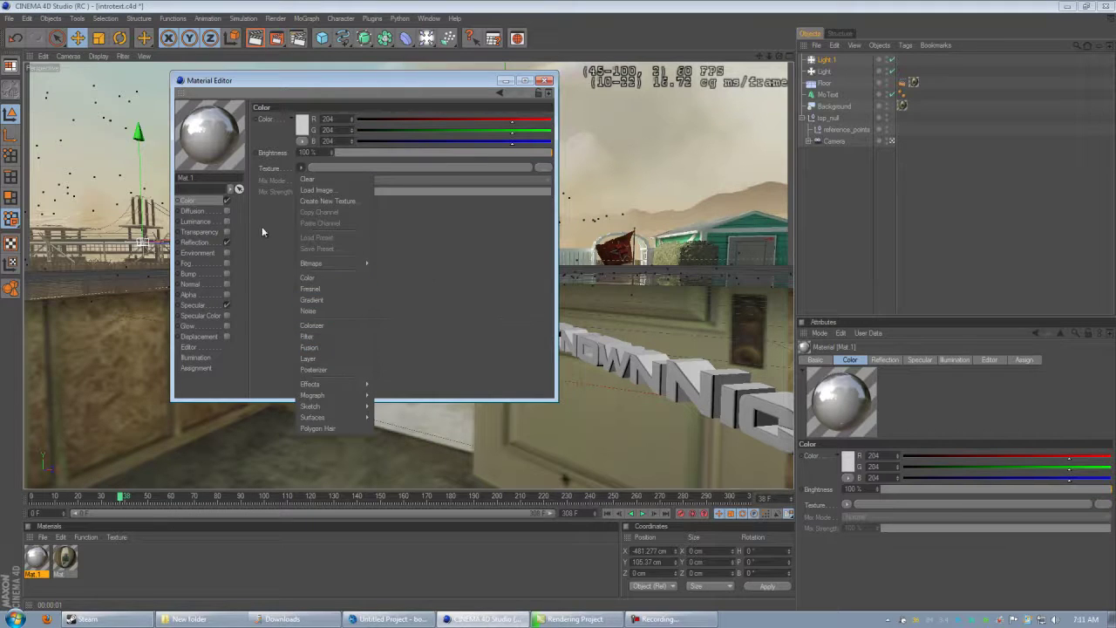
{"action": "left_click", "coordinate": [225, 200]}
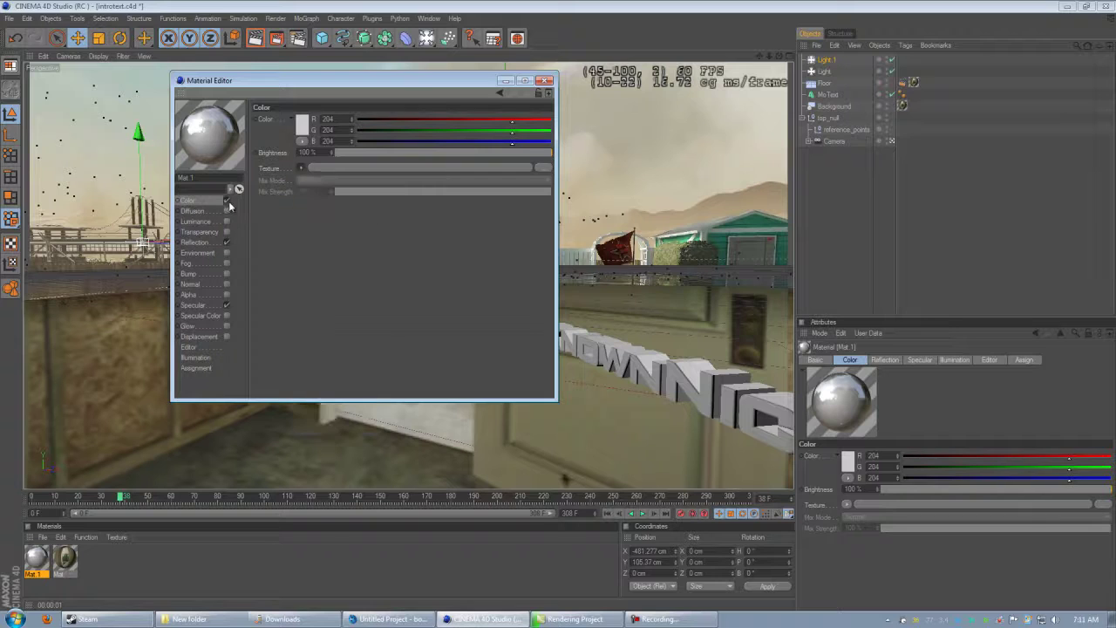
{"action": "left_click", "coordinate": [546, 80]}
{"action": "left_click_drag", "start_coordinate": [856, 177], "coordinate": [833, 94]}
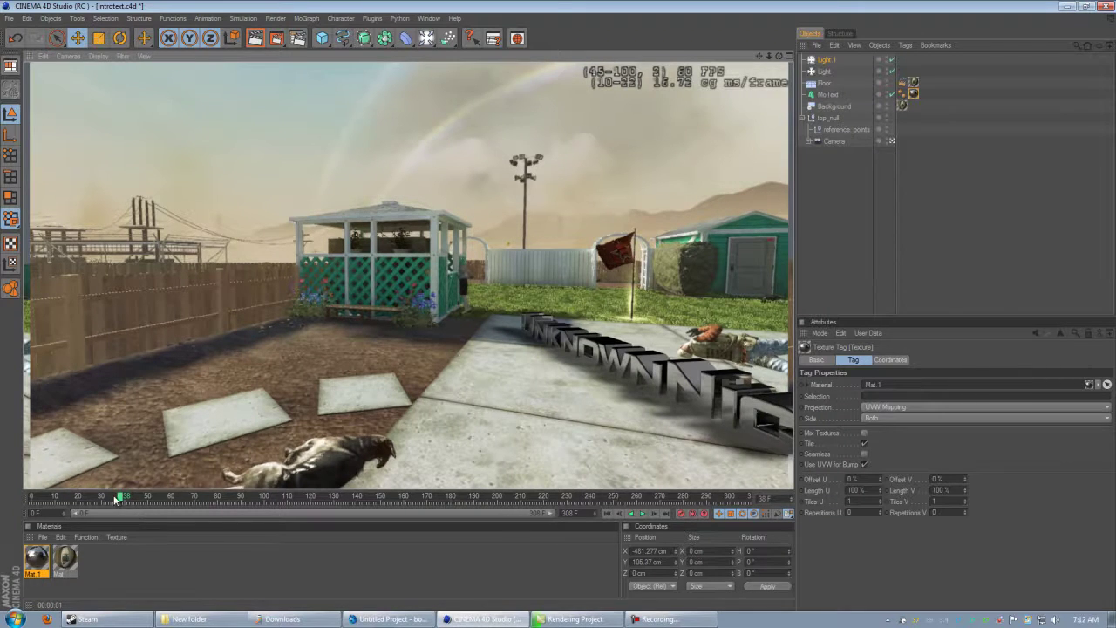
Preview renders of the textured text at several points of the shot, including frames 201, 0, 270 and 111.
{"action": "left_click_drag", "start_coordinate": [114, 499], "coordinate": [501, 504]}
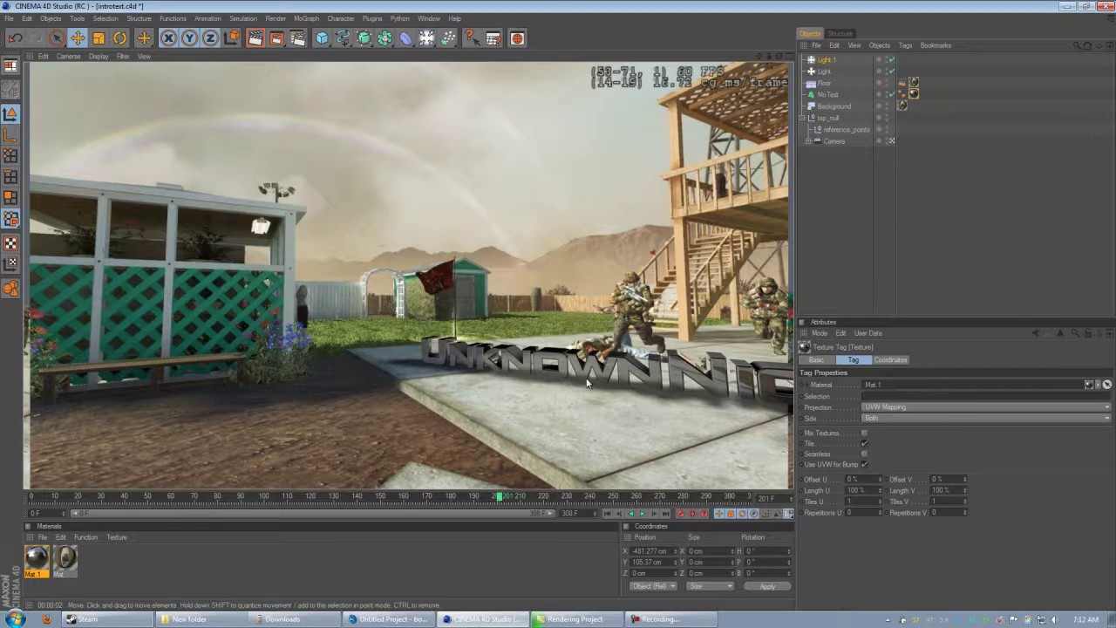
{"action": "left_click_drag", "start_coordinate": [502, 498], "coordinate": [2, 533]}
{"action": "key", "text": "ctrl+r"}
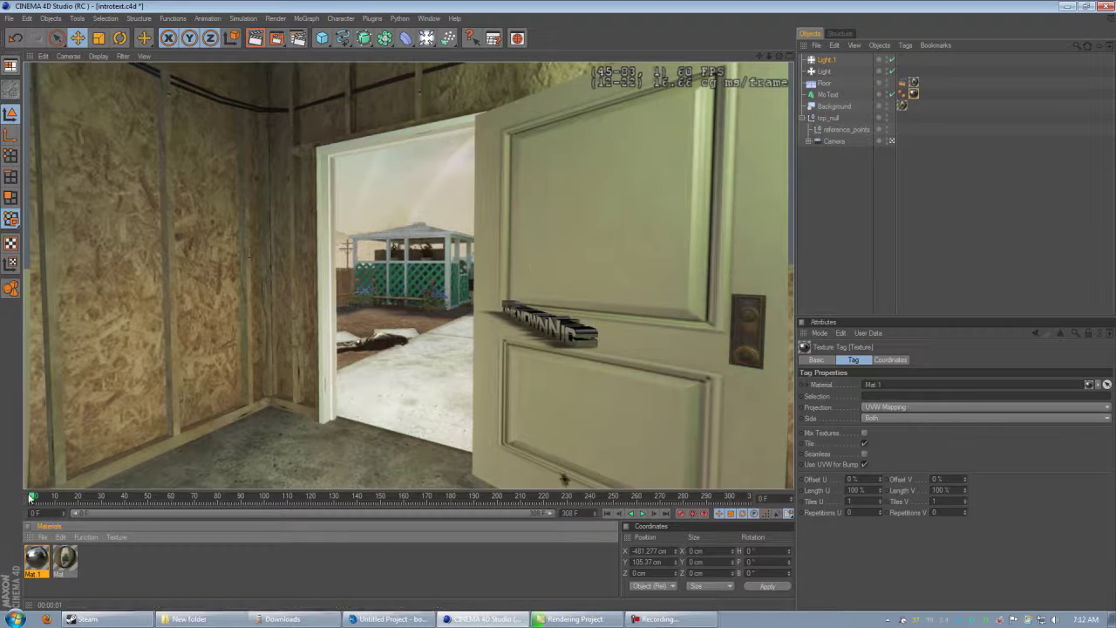
{"action": "left_click_drag", "start_coordinate": [31, 497], "coordinate": [668, 495]}
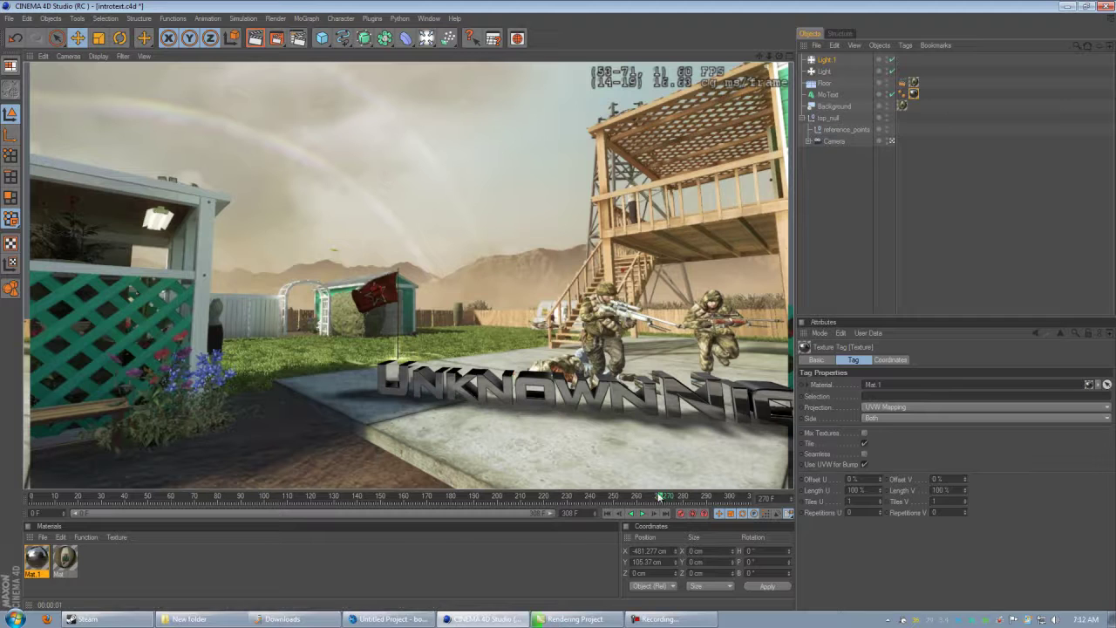
{"action": "left_click_drag", "start_coordinate": [699, 499], "coordinate": [715, 497]}
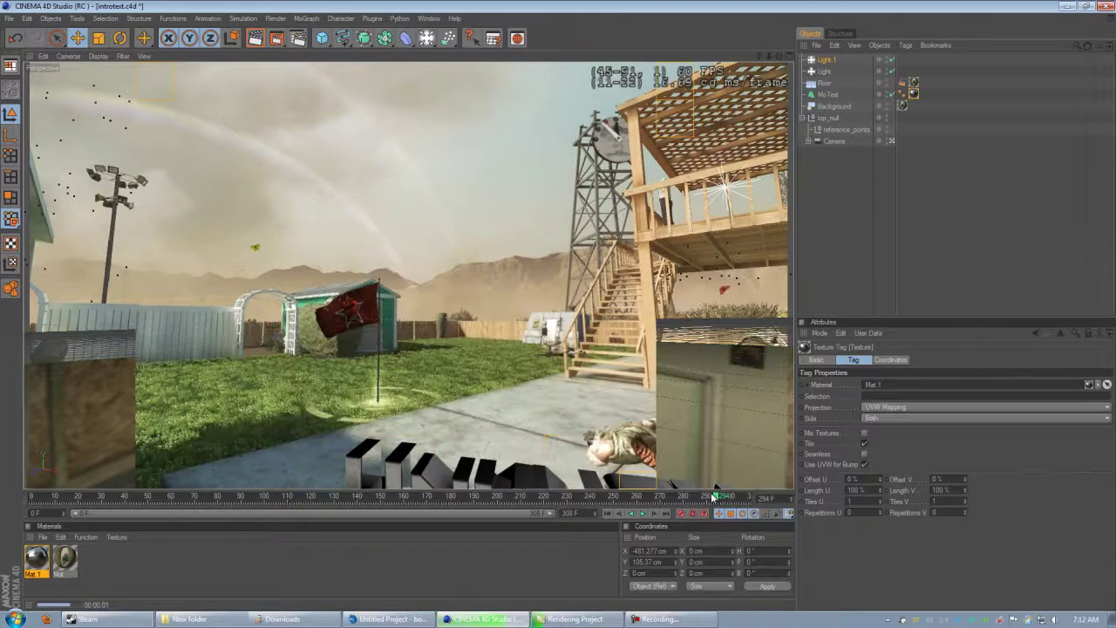
{"action": "left_click_drag", "start_coordinate": [710, 494], "coordinate": [290, 496]}
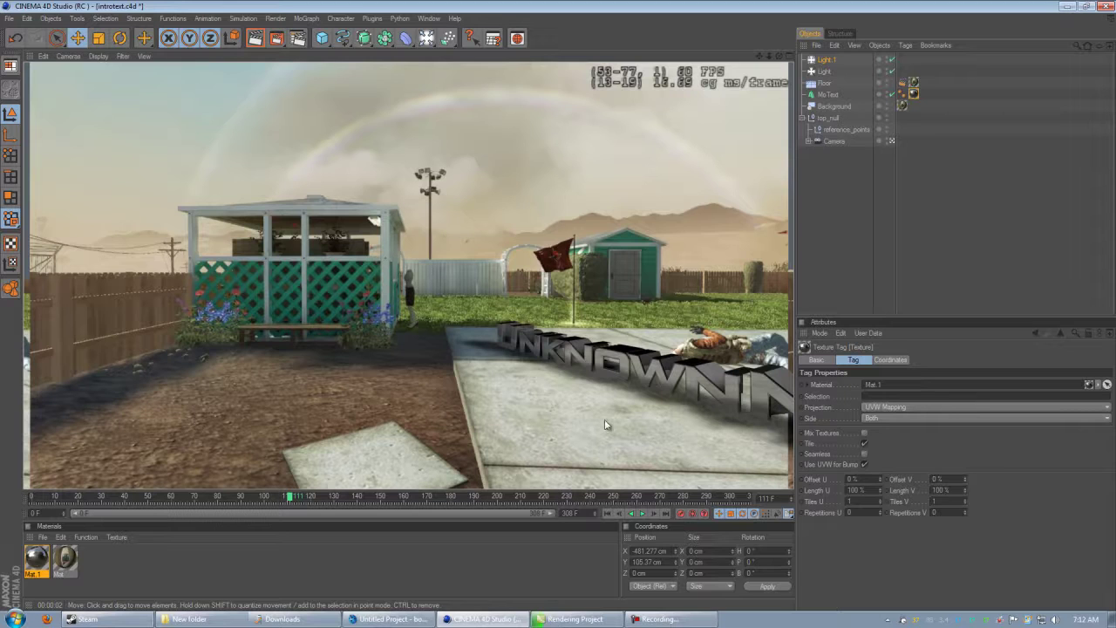
Set the render output's frame range to All Frames.
{"action": "left_click", "coordinate": [297, 38]}
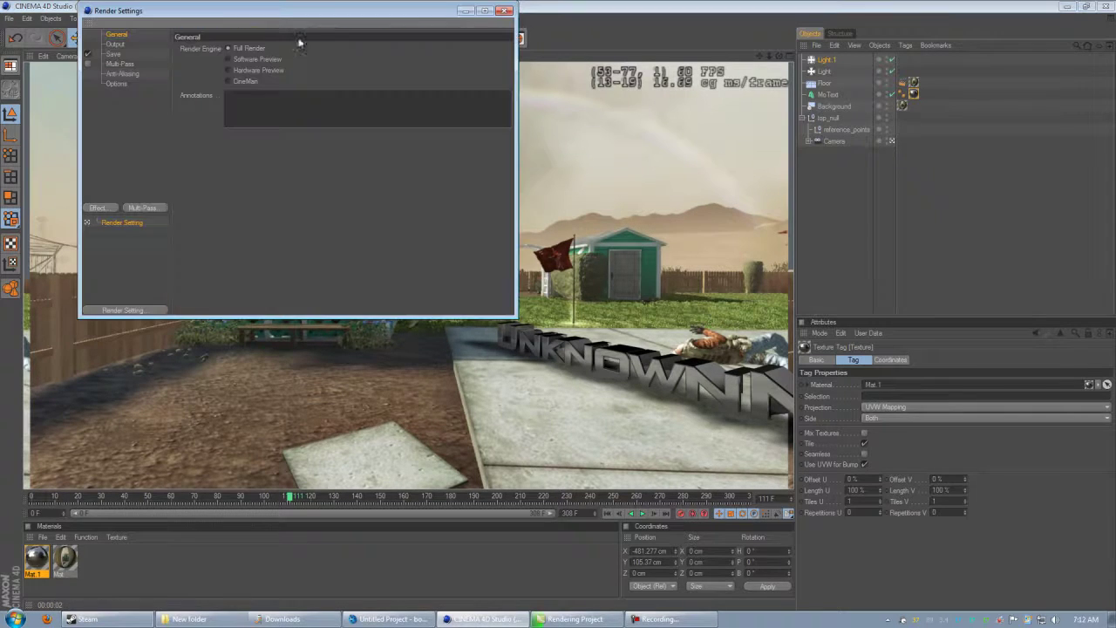
{"action": "left_click", "coordinate": [114, 45]}
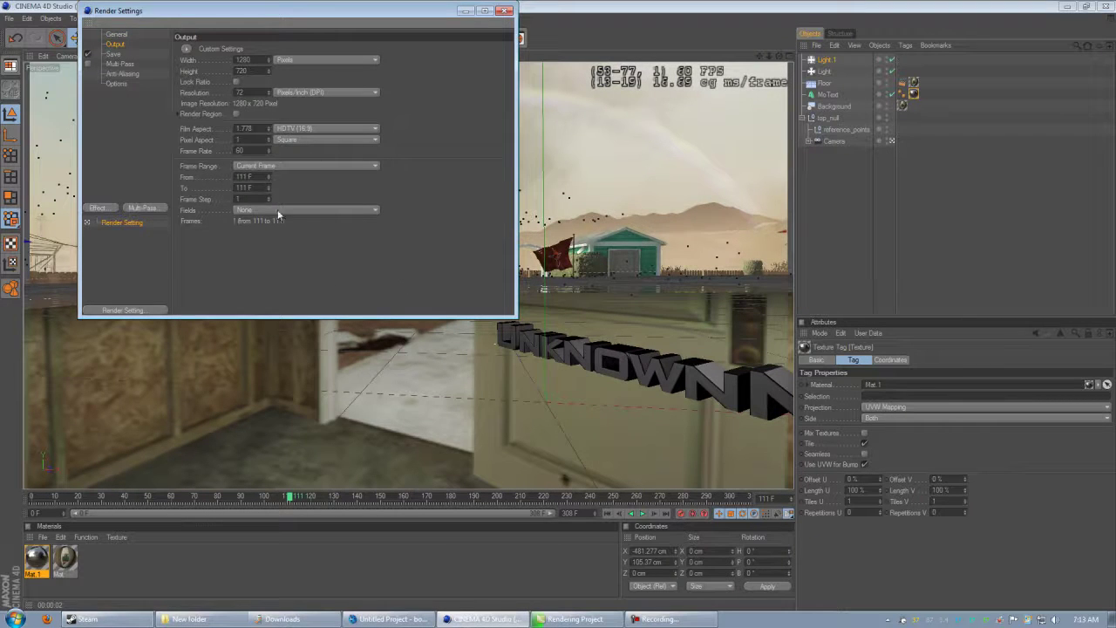
{"action": "left_click", "coordinate": [275, 167]}
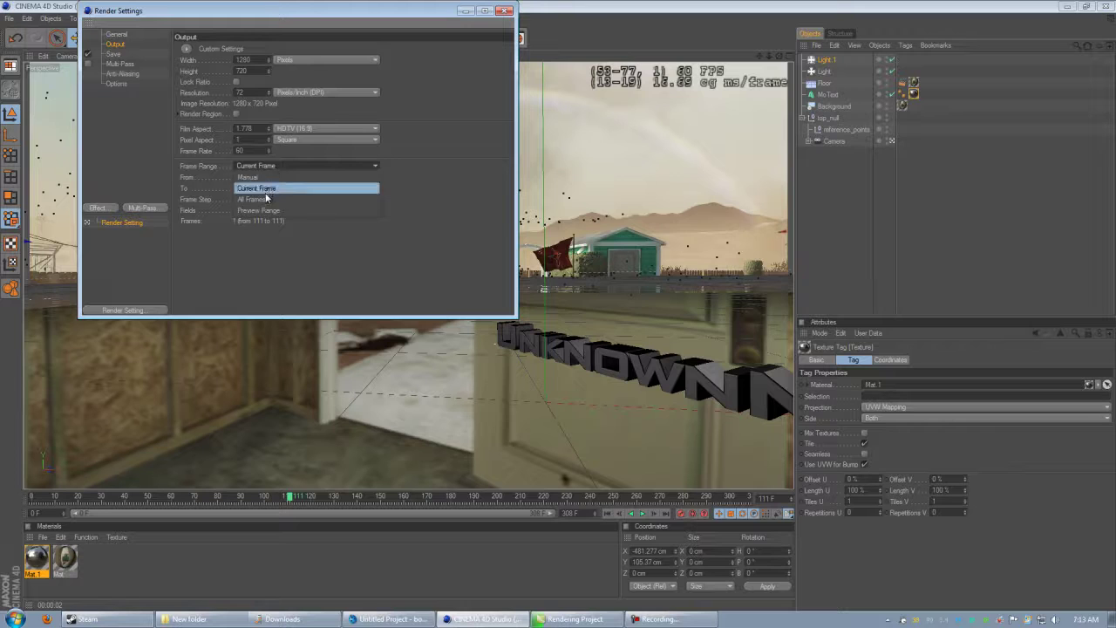
{"action": "left_click", "coordinate": [267, 199]}
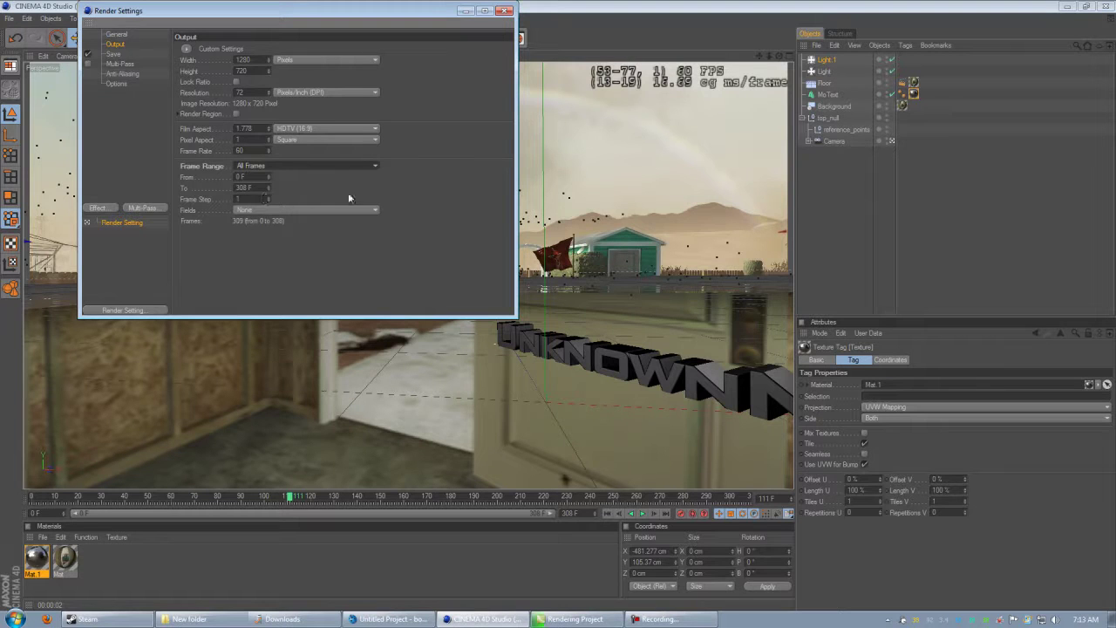
Set the render's save file to Intro inside a new folder named introunknown on Local Disk (E:).
{"action": "left_click", "coordinate": [114, 55]}
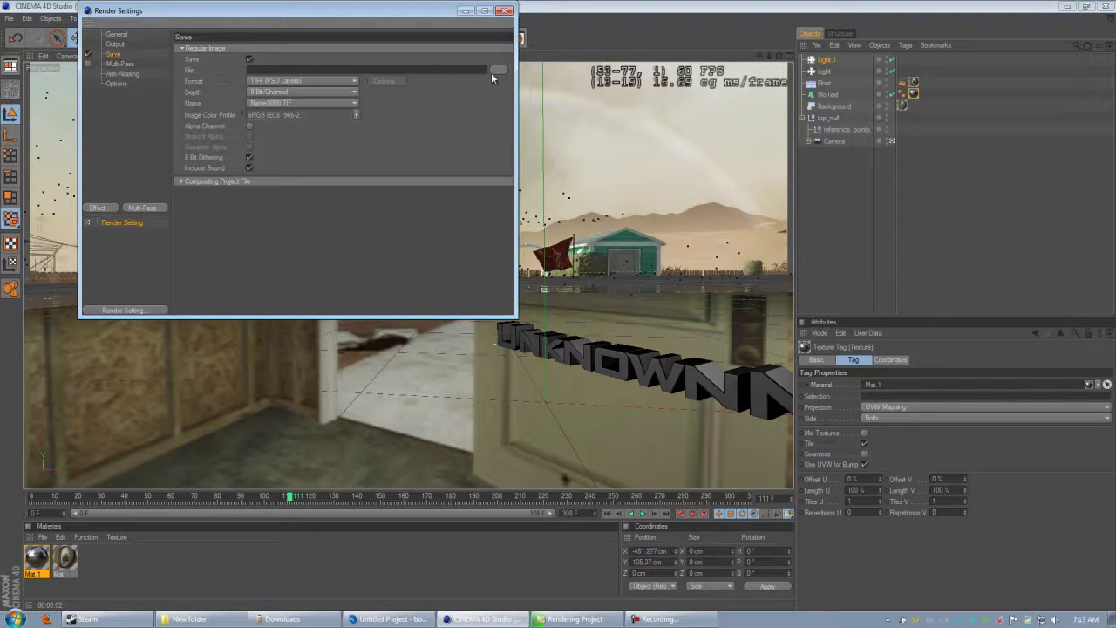
{"action": "left_click", "coordinate": [499, 70]}
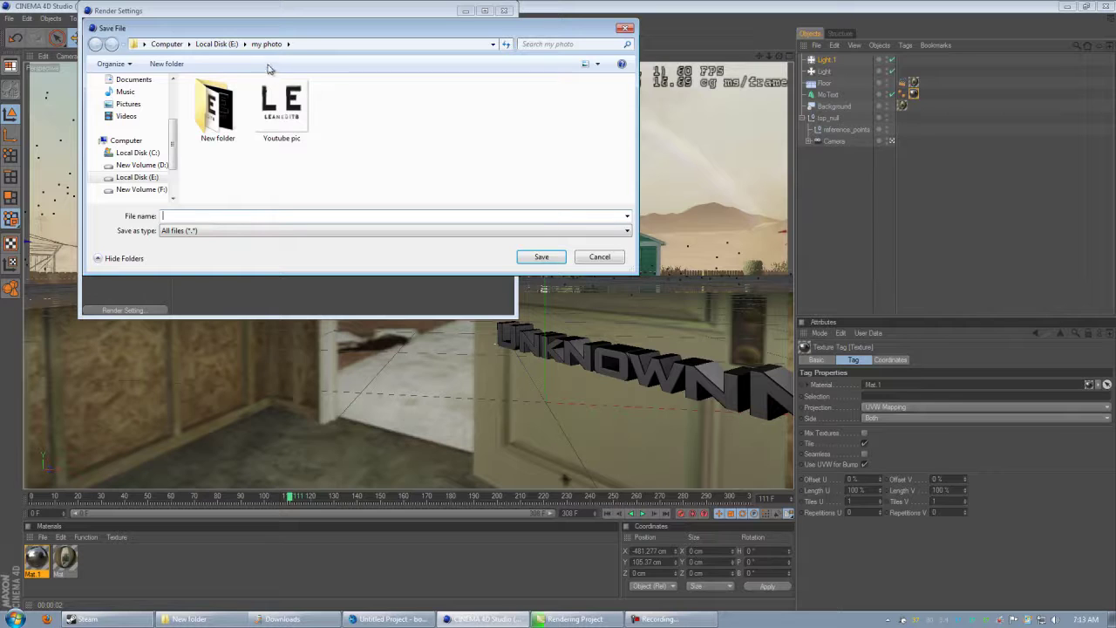
{"action": "left_click", "coordinate": [217, 44]}
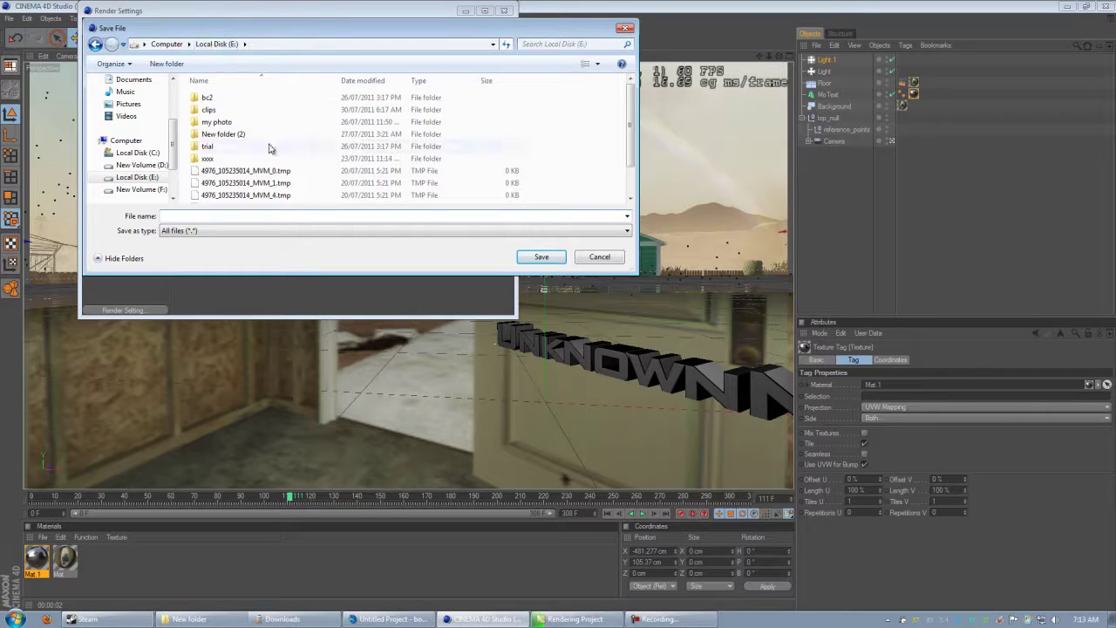
{"action": "left_click", "coordinate": [167, 64]}
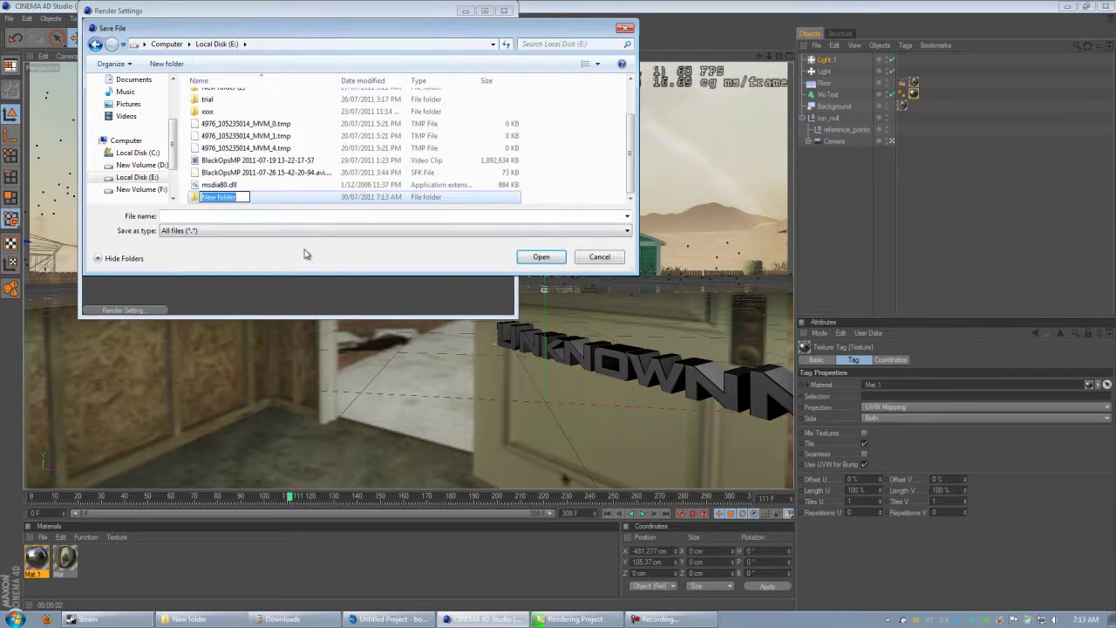
{"action": "type", "text": "introunknown"}
{"action": "key", "text": "Return"}
{"action": "key", "text": "Return"}
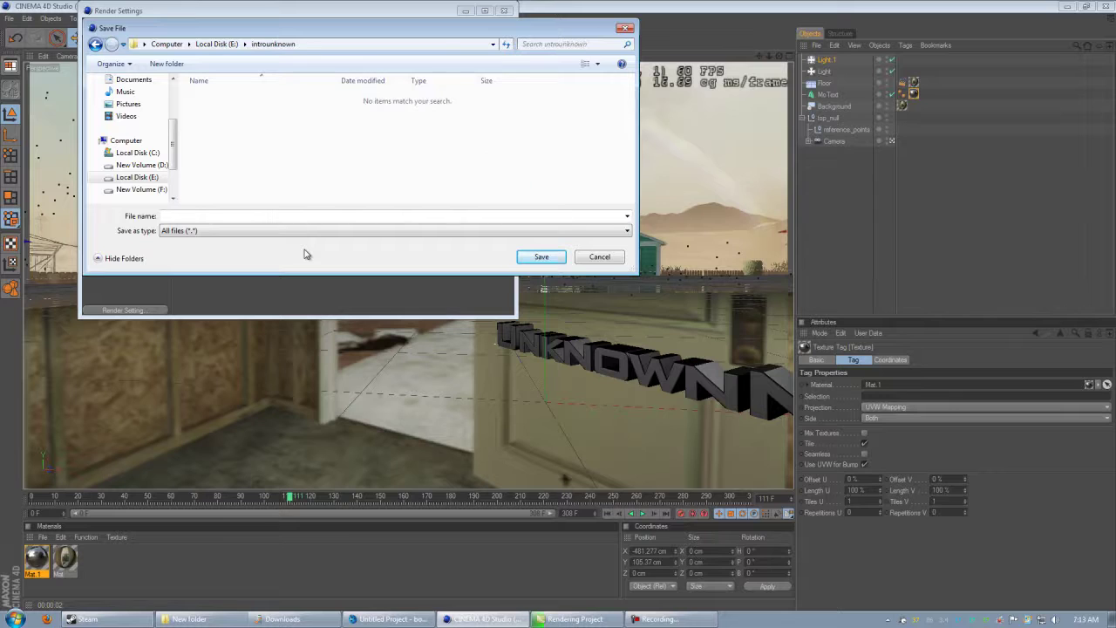
{"action": "left_click", "coordinate": [286, 218]}
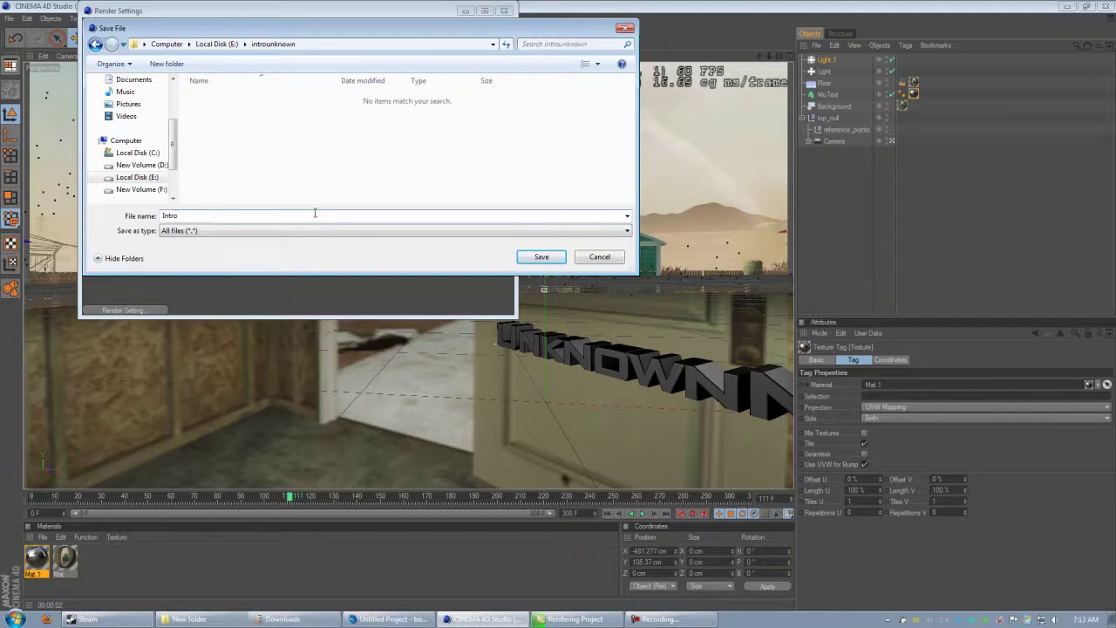
{"action": "left_click", "coordinate": [541, 257]}
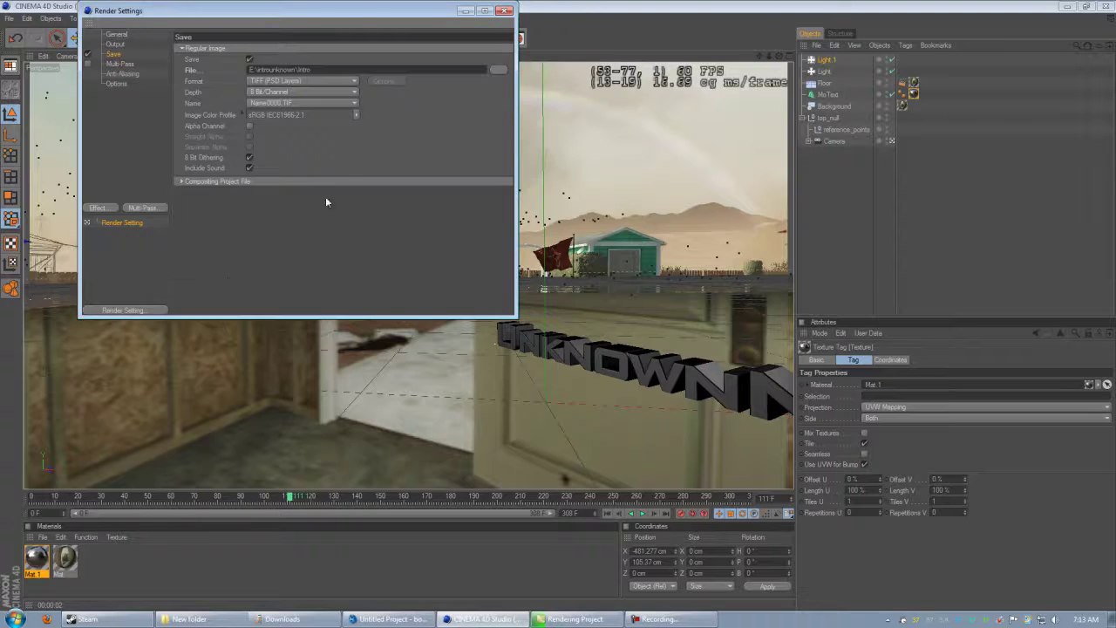
Turn off Include Sound in the save settings and keep the TIFF (PSD Layers) format.
{"action": "left_click", "coordinate": [249, 169]}
{"action": "left_click", "coordinate": [182, 182]}
{"action": "left_click", "coordinate": [185, 183]}
{"action": "left_click", "coordinate": [309, 81]}
{"action": "left_click", "coordinate": [310, 81]}
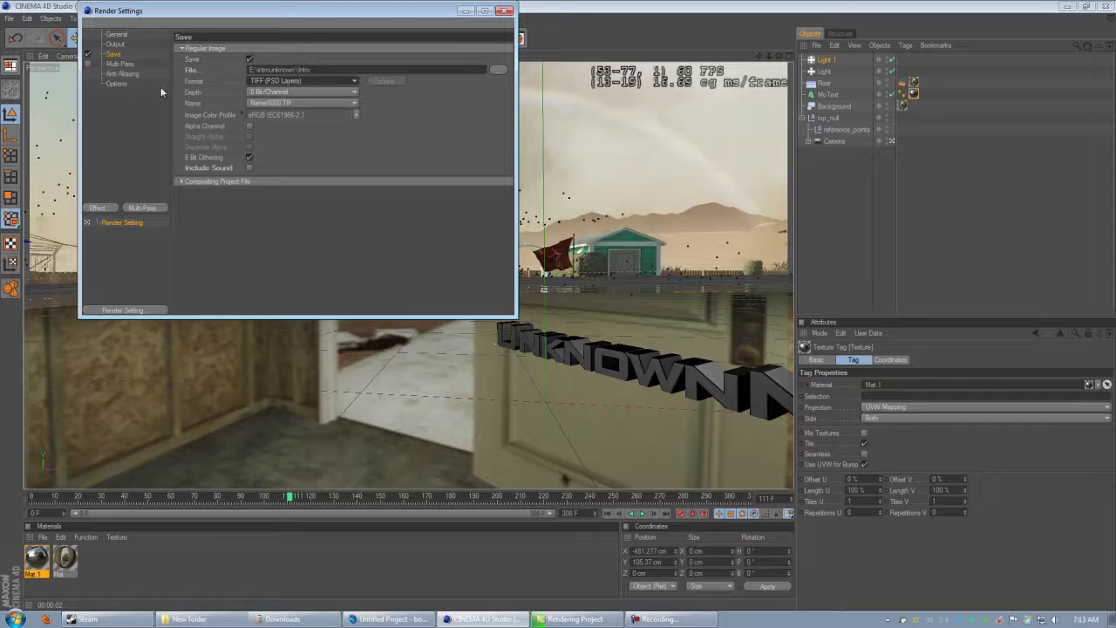
Set anti-aliasing to Best with the Animation filter, keeping the 4x4 maximum level.
{"action": "left_click", "coordinate": [122, 66]}
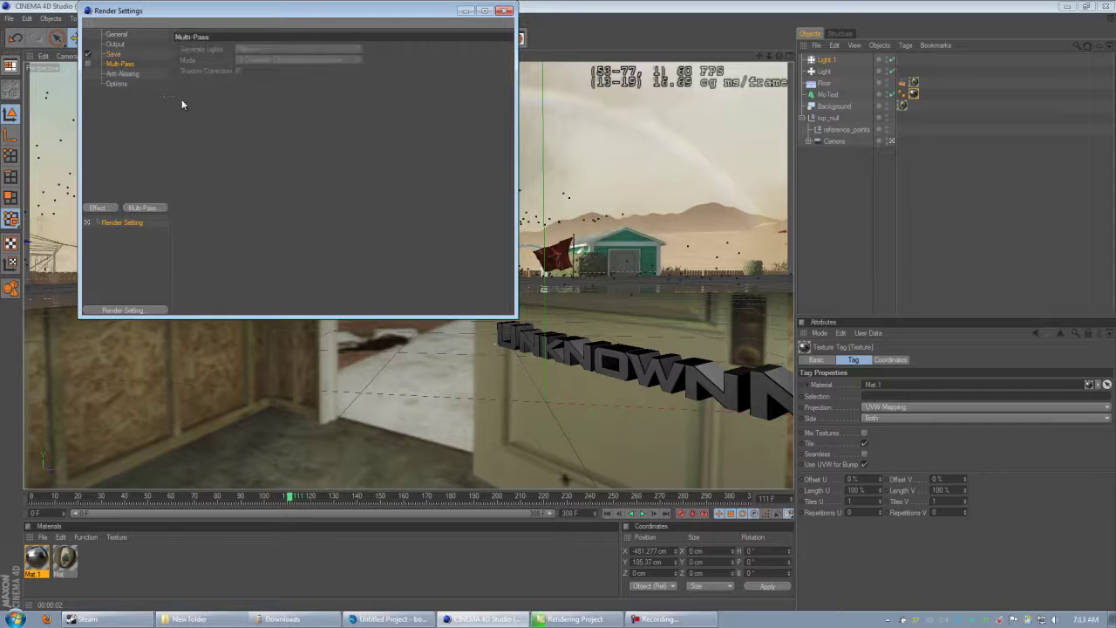
{"action": "left_click", "coordinate": [126, 75]}
{"action": "left_click", "coordinate": [283, 49]}
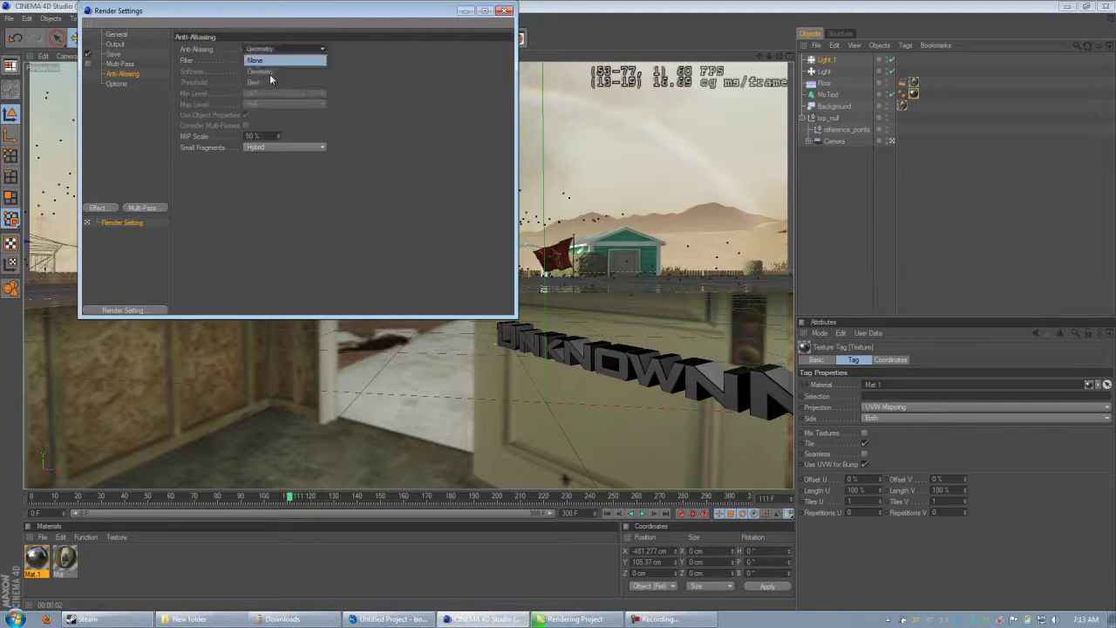
{"action": "left_click", "coordinate": [297, 59]}
{"action": "left_click", "coordinate": [302, 59]}
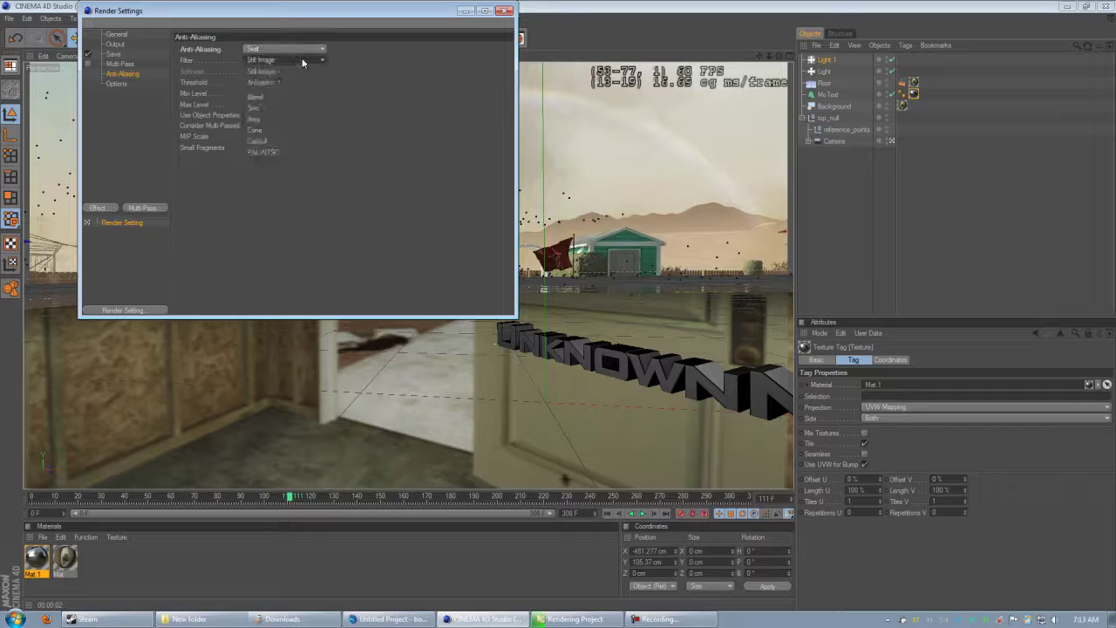
{"action": "left_click", "coordinate": [281, 82]}
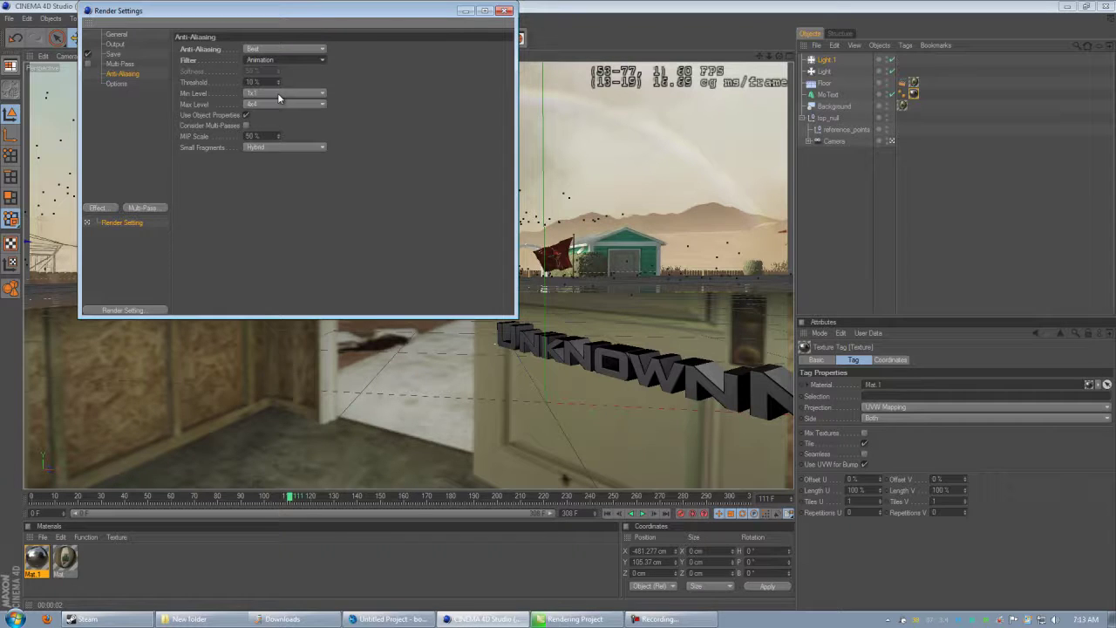
{"action": "left_click", "coordinate": [281, 105]}
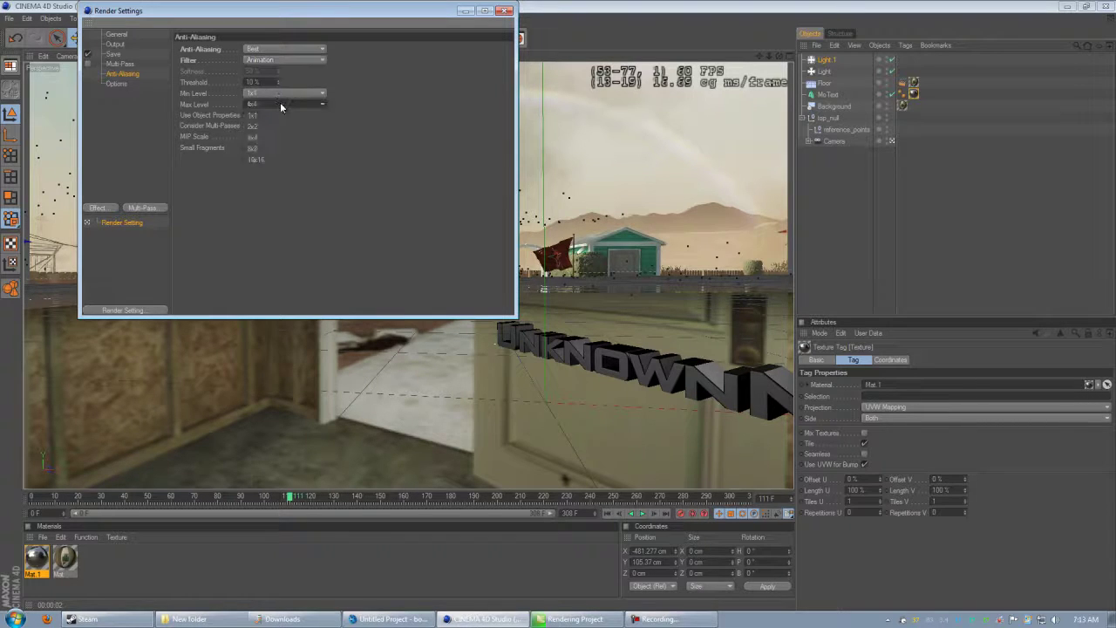
{"action": "left_click", "coordinate": [279, 102]}
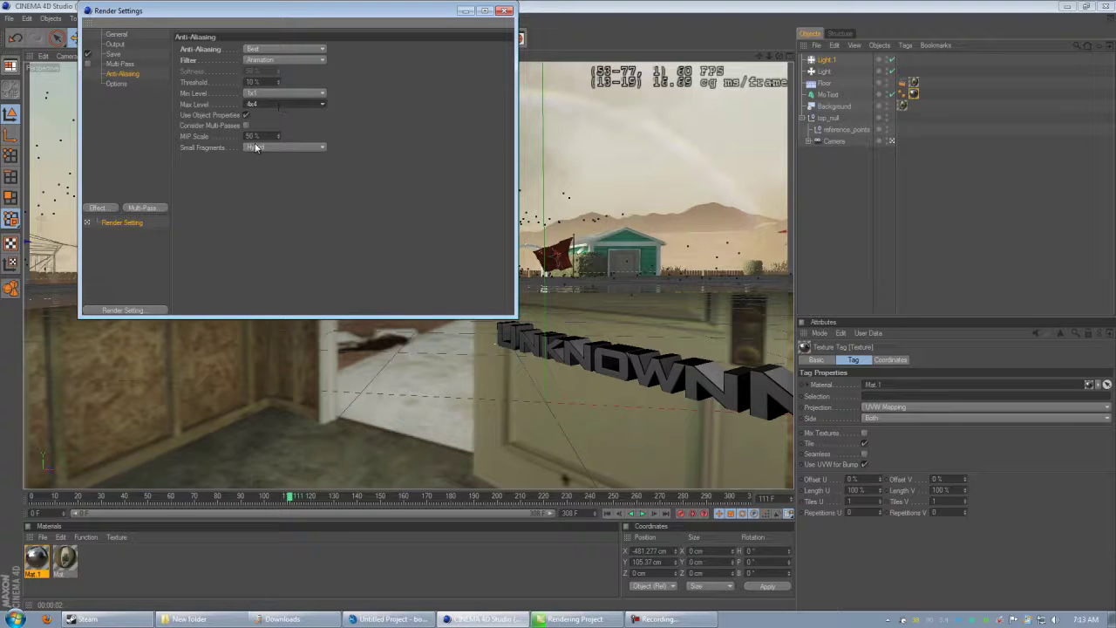
Check the render options, general and output settings, then render the whole animation to the Picture Viewer.
{"action": "left_click", "coordinate": [115, 84]}
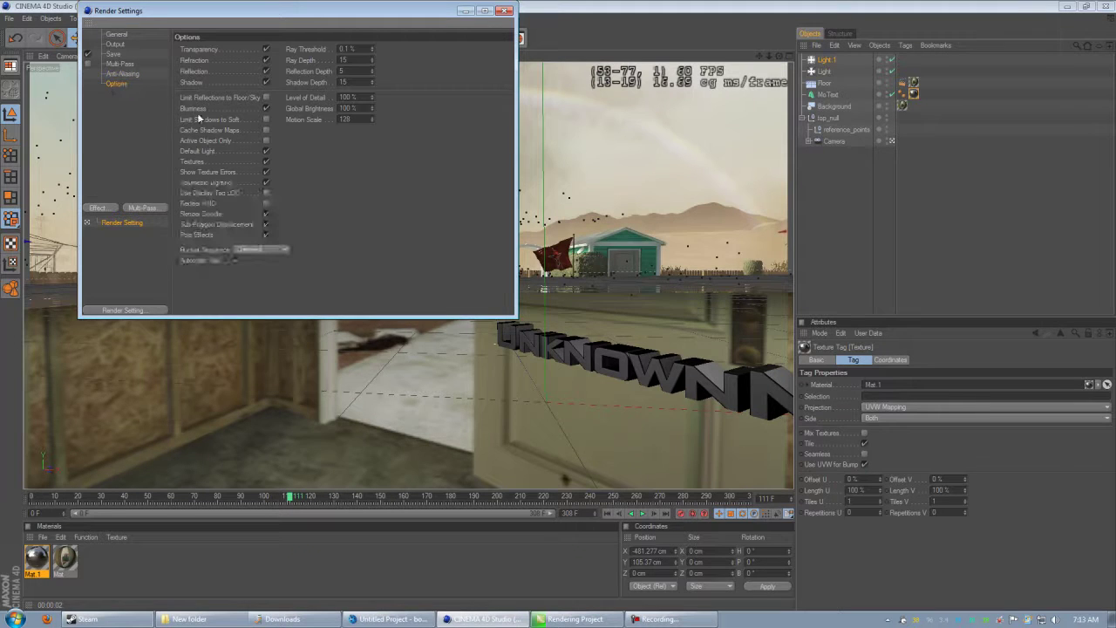
{"action": "left_click", "coordinate": [120, 37]}
{"action": "left_click", "coordinate": [115, 83]}
{"action": "left_click", "coordinate": [116, 35]}
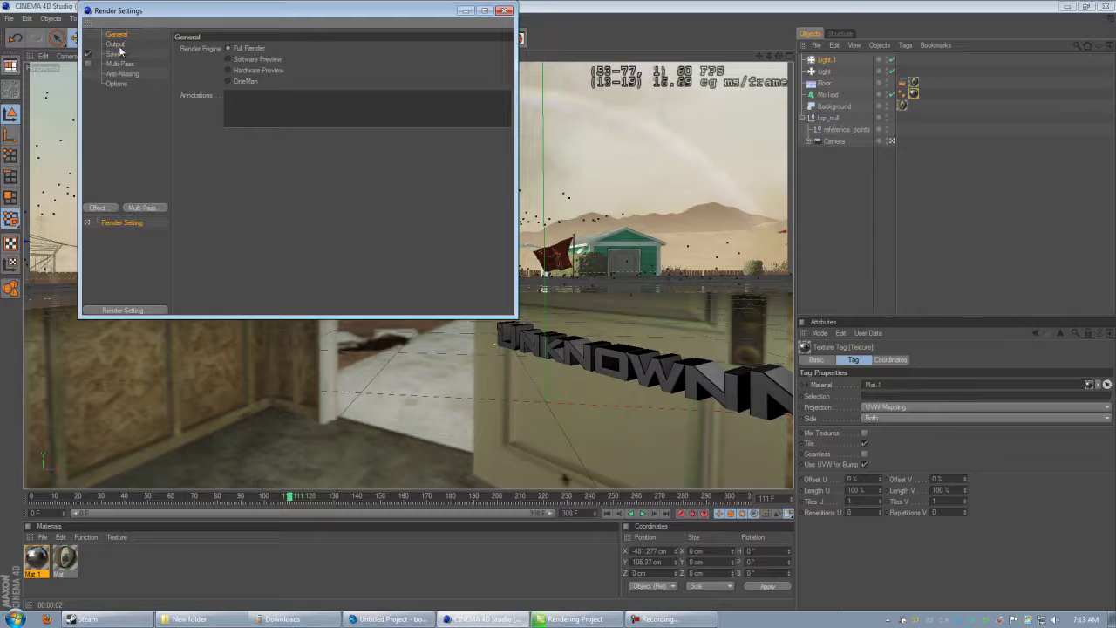
{"action": "left_click", "coordinate": [116, 45]}
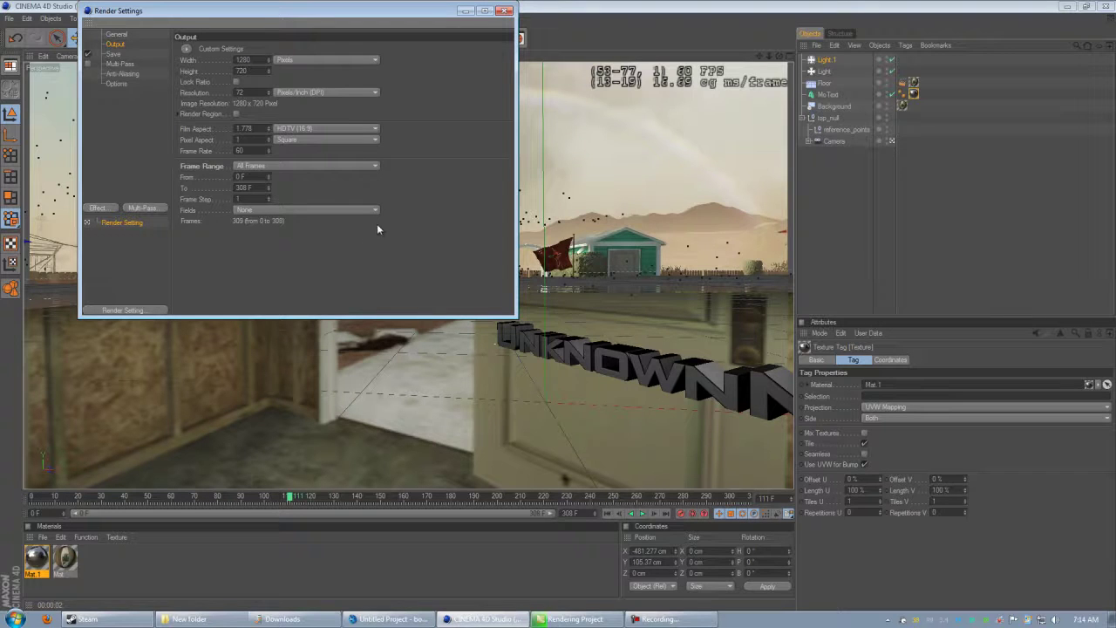
{"action": "left_click", "coordinate": [506, 11]}
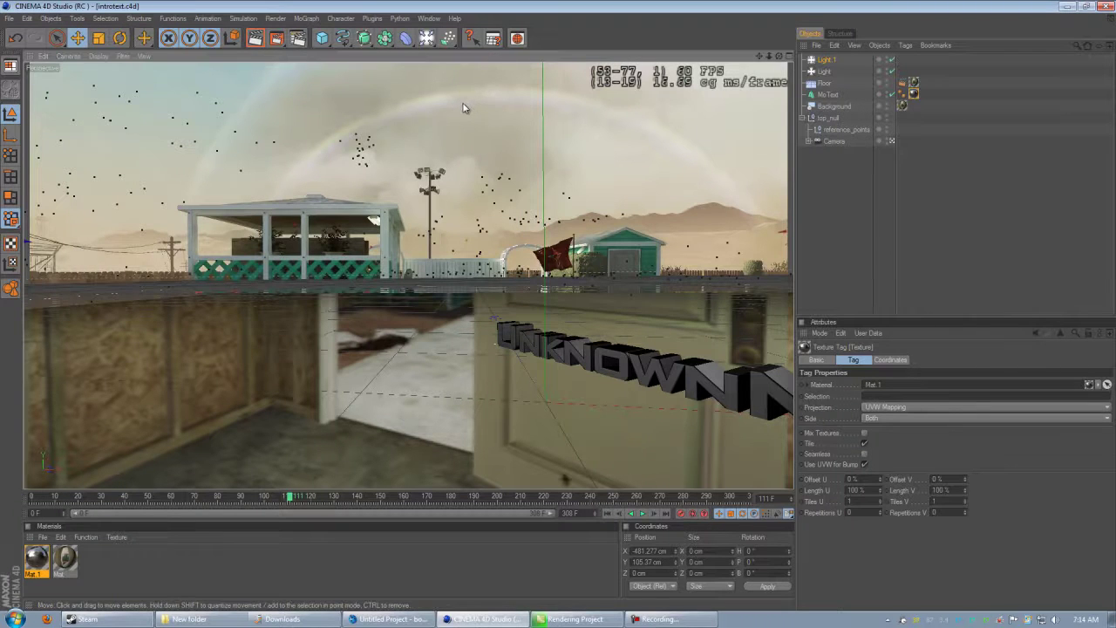
{"action": "left_click", "coordinate": [277, 38]}
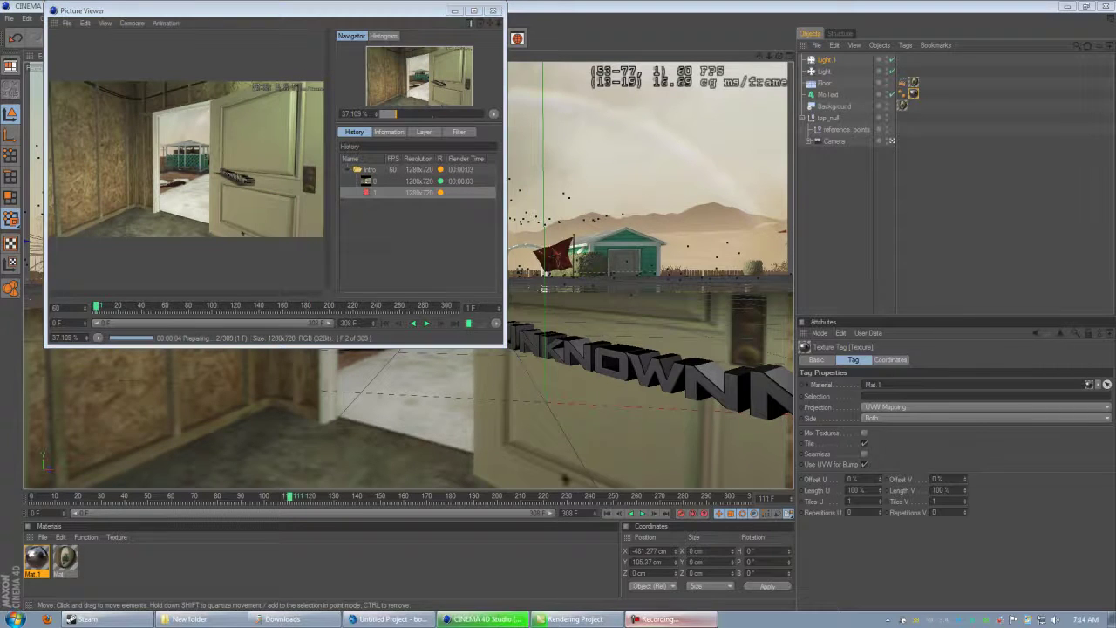
{"action": "left_click", "coordinate": [663, 618]}
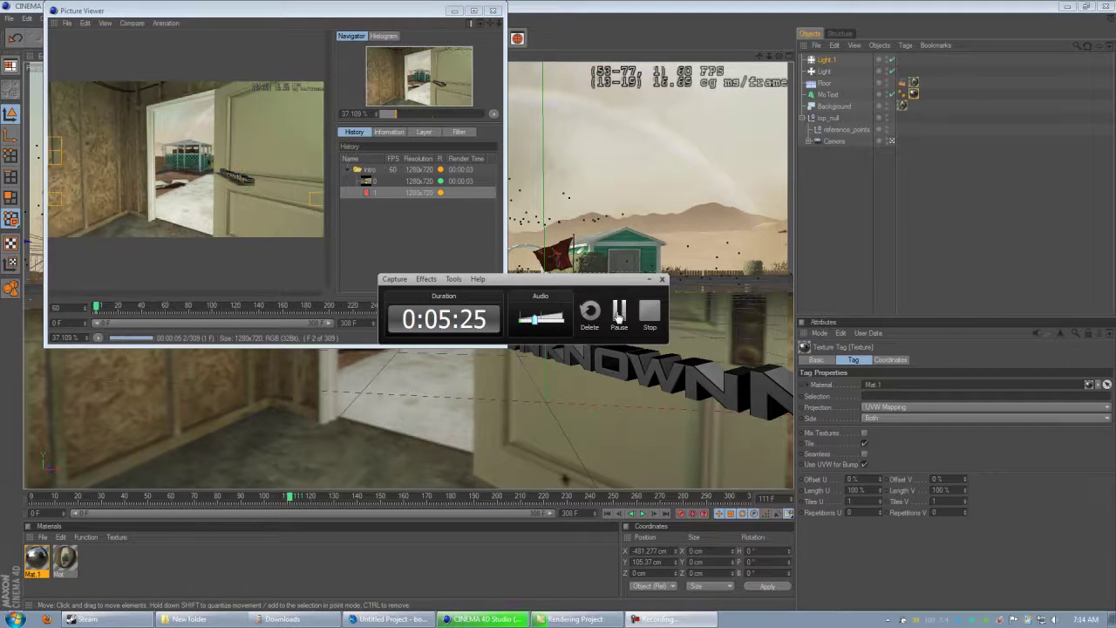
{"action": "left_click", "coordinate": [619, 312]}
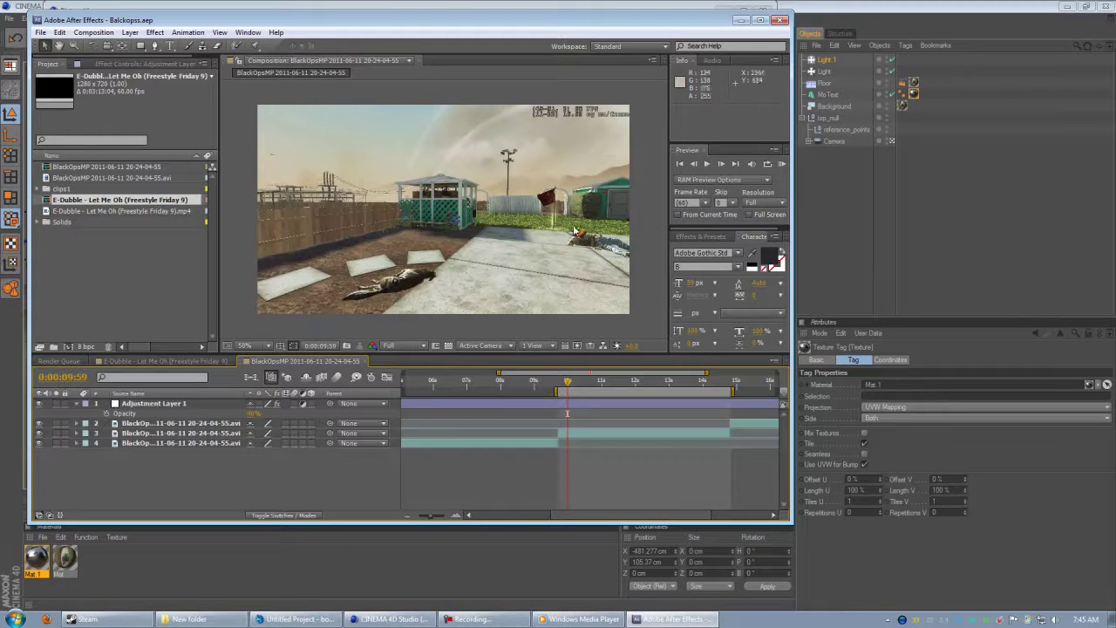
Maximize the After Effects window and create a project folder named seq.
{"action": "left_click", "coordinate": [760, 23]}
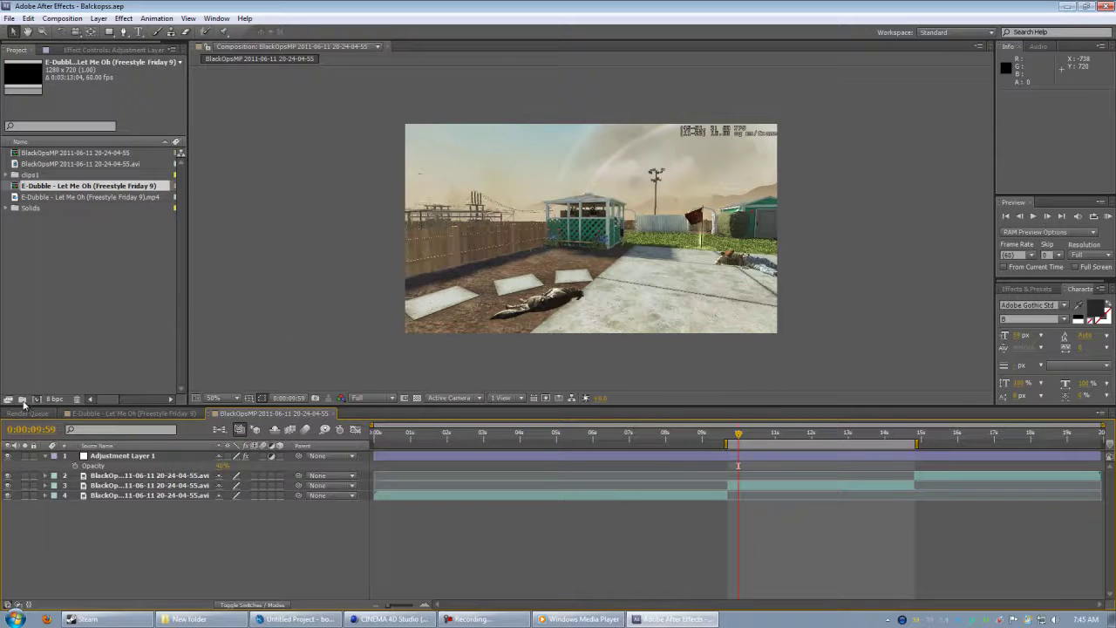
{"action": "left_click", "coordinate": [23, 402]}
{"action": "type", "text": "seq"}
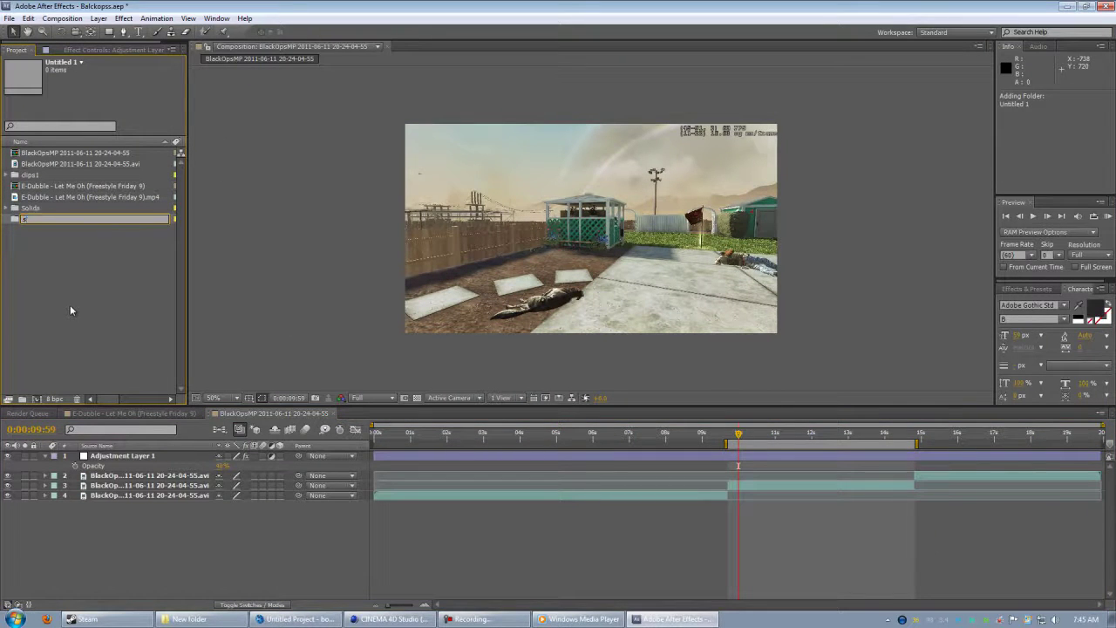
{"action": "key", "text": "Return"}
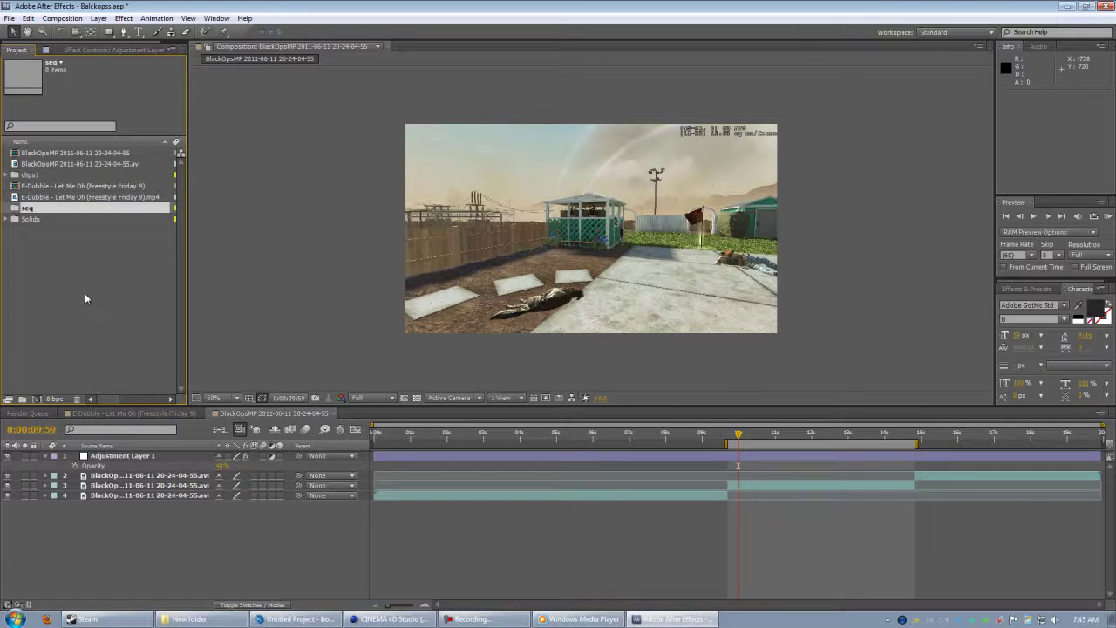
Import the TIFF sequence starting at Intro0000 from the introunknown folder on Local Disk (E:) as footage.
{"action": "right_click", "coordinate": [27, 253]}
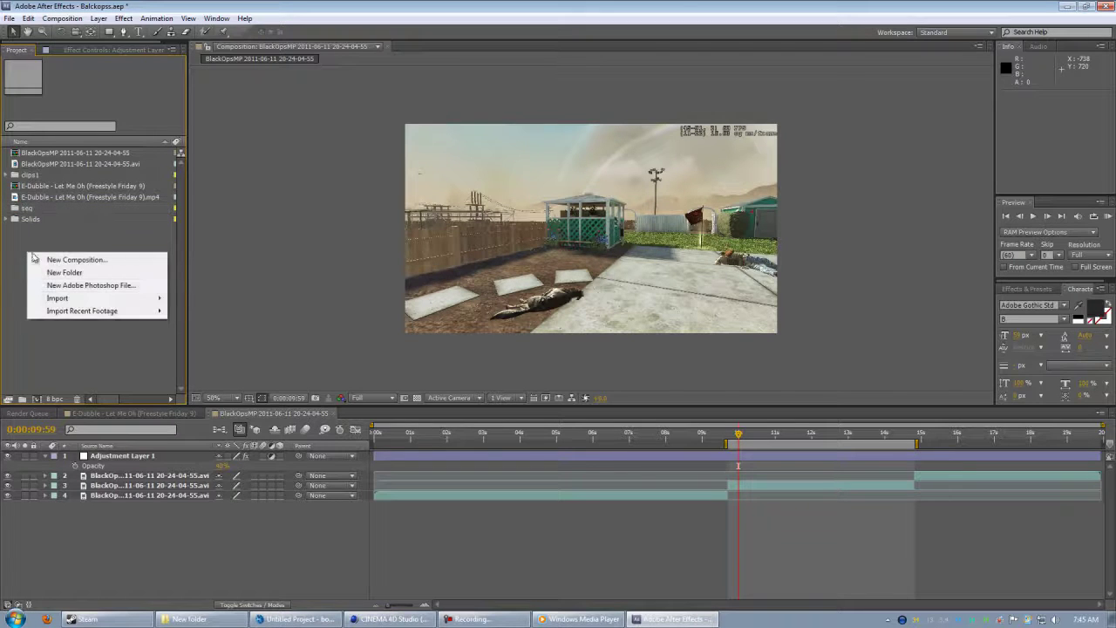
{"action": "mouse_move", "coordinate": [109, 304]}
{"action": "left_click", "coordinate": [189, 300]}
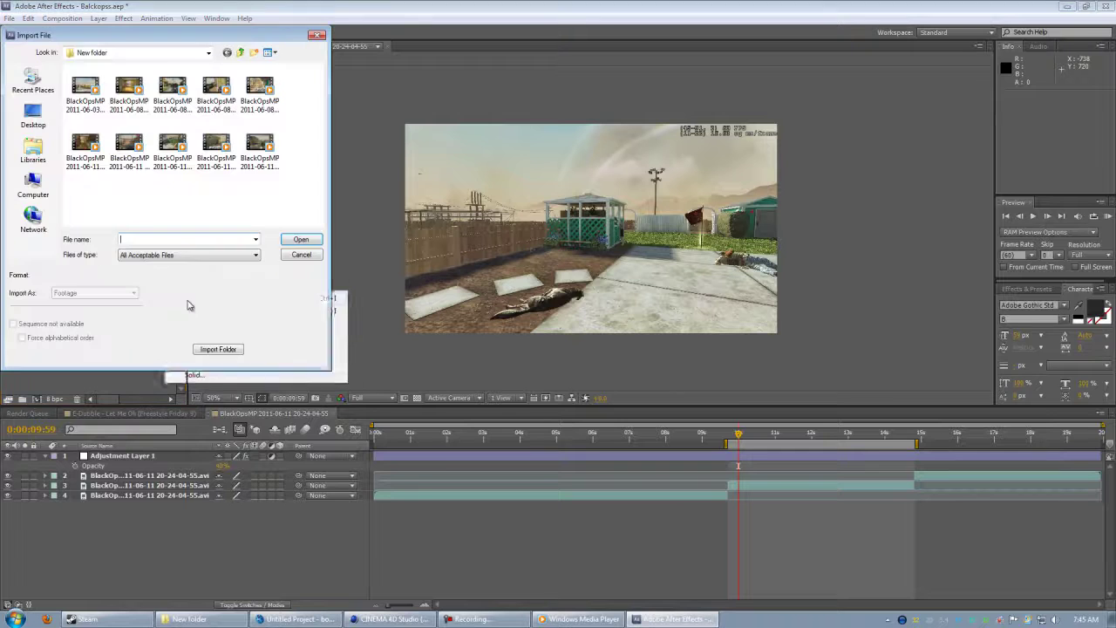
{"action": "left_click", "coordinate": [33, 184]}
{"action": "double_click", "coordinate": [144, 165]}
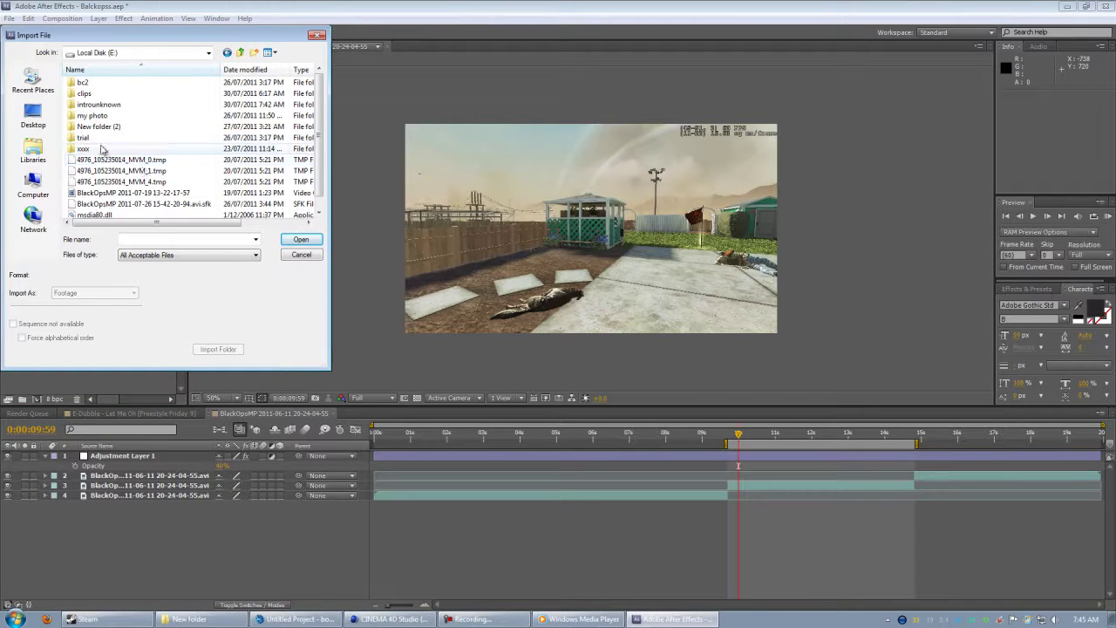
{"action": "double_click", "coordinate": [97, 104]}
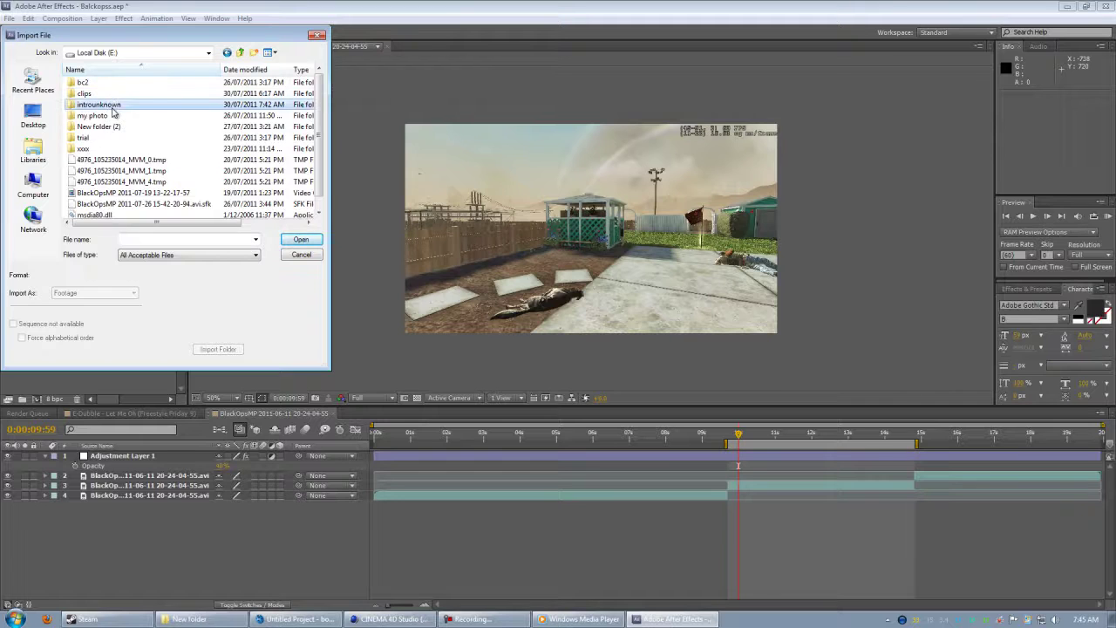
{"action": "left_click", "coordinate": [84, 106]}
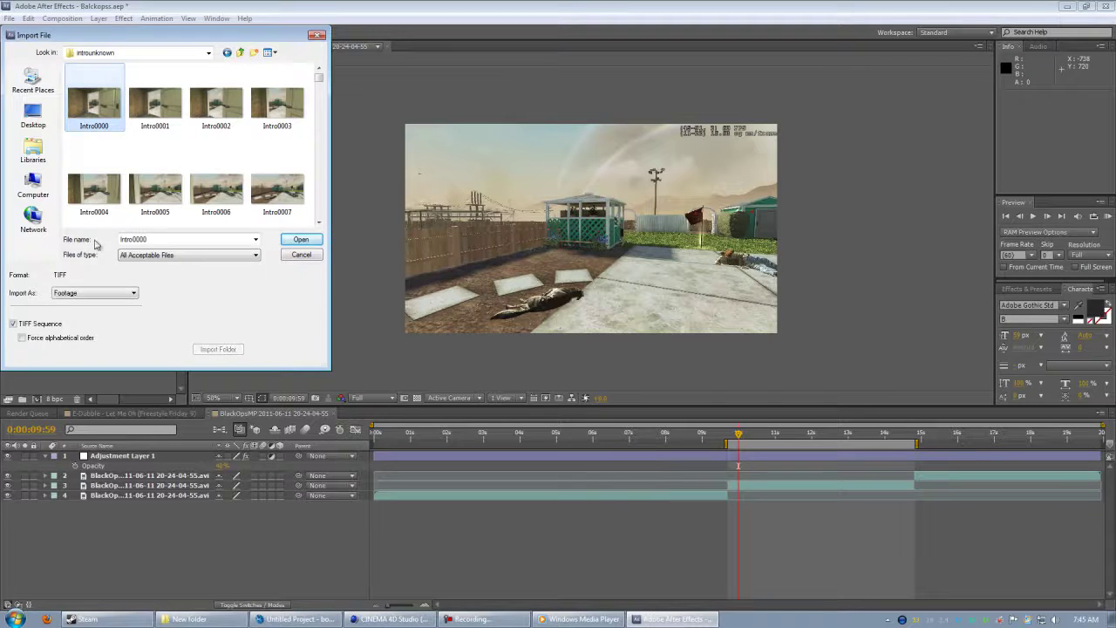
{"action": "left_click", "coordinate": [299, 241]}
Add the Intro sequence to the timeline above the middle game clip, starting where that clip begins, and check it at 0:00:10:21.
{"action": "left_click_drag", "start_coordinate": [47, 214], "coordinate": [760, 486]}
{"action": "left_click", "coordinate": [7, 211]}
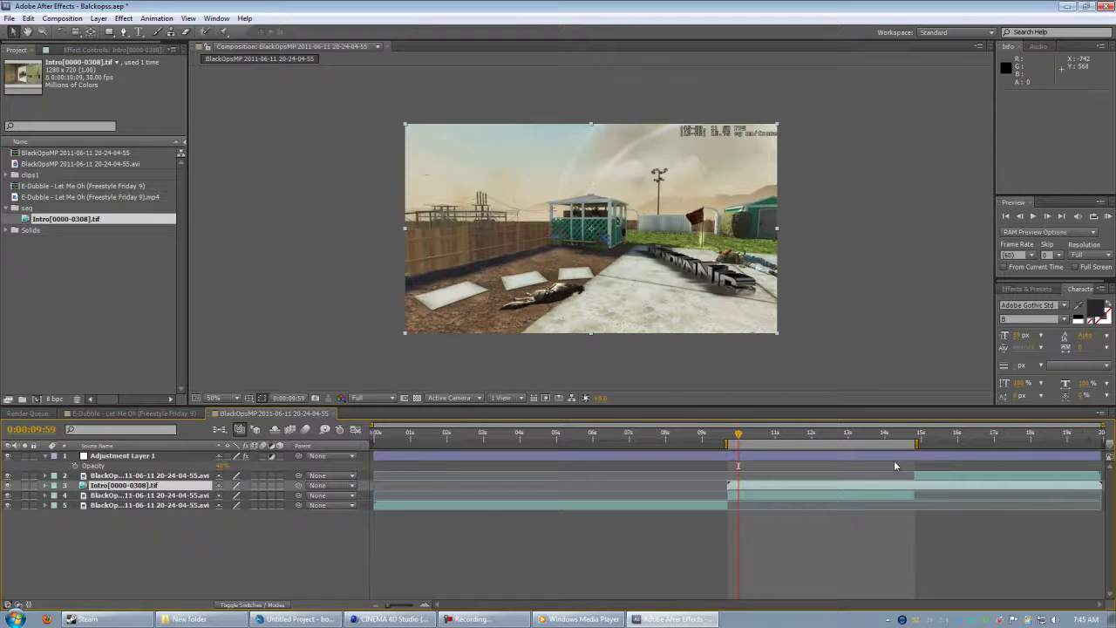
{"action": "left_click_drag", "start_coordinate": [739, 434], "coordinate": [750, 453]}
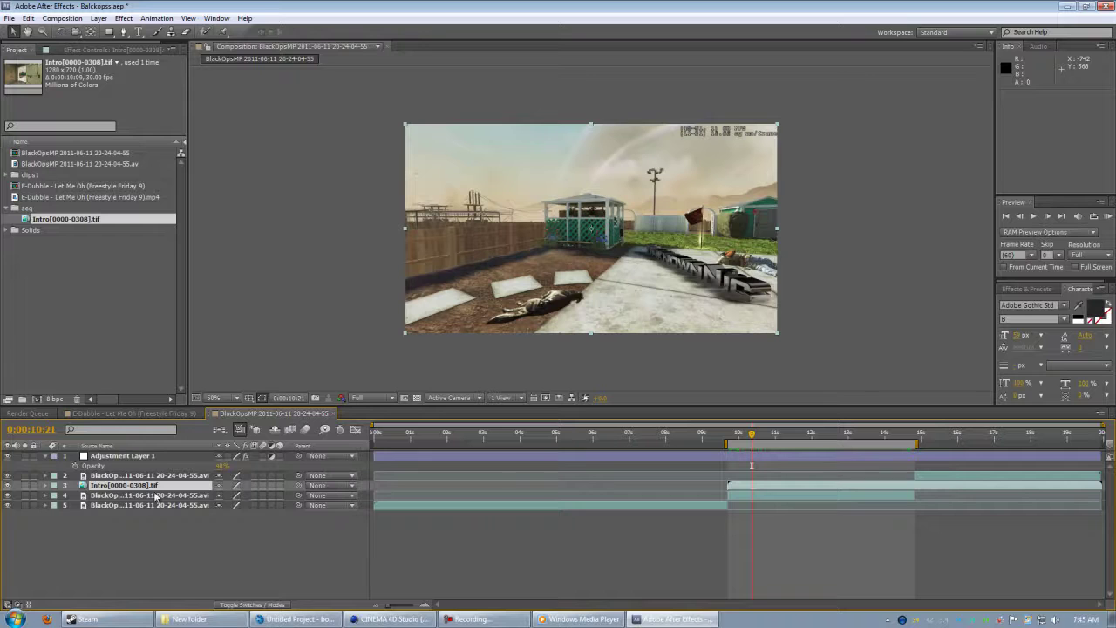
Move the Intro layer below the middle game clip and solo it to check the text at 0:00:11:47.
{"action": "left_click_drag", "start_coordinate": [156, 496], "coordinate": [157, 498]}
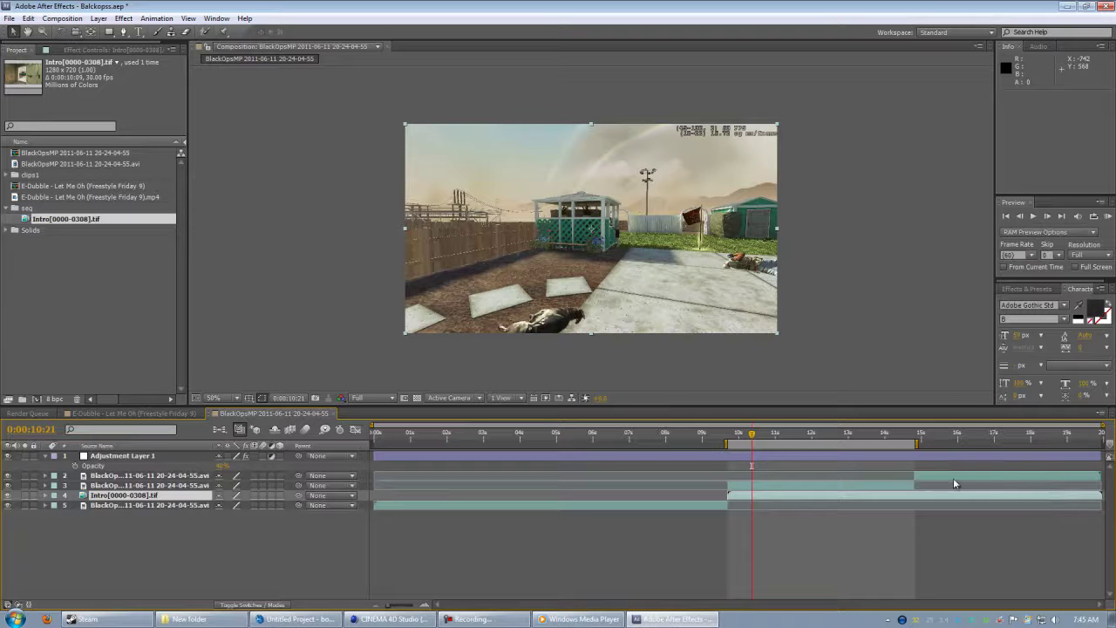
{"action": "left_click", "coordinate": [24, 495]}
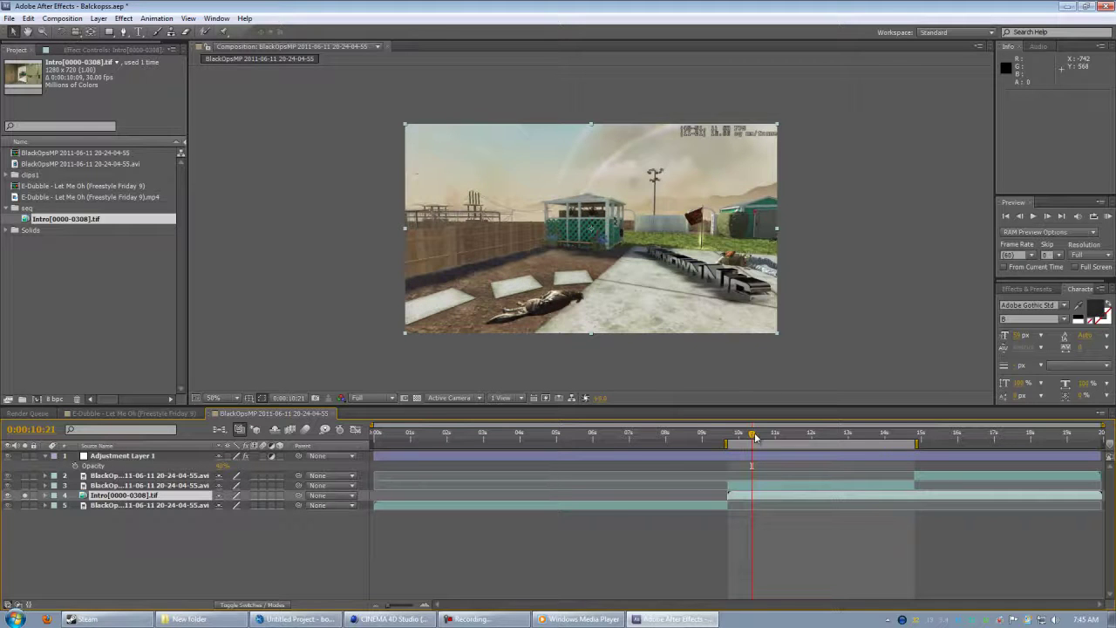
{"action": "left_click_drag", "start_coordinate": [755, 438], "coordinate": [804, 463]}
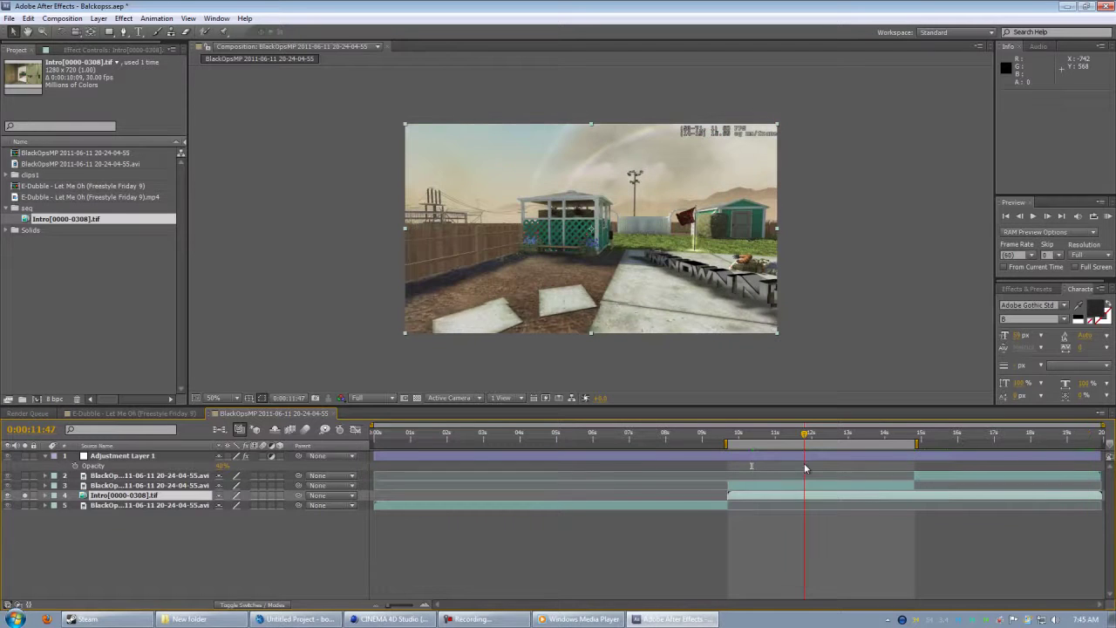
Extend the composition's duration and move the last game clip so it starts at 0:00:19:56.
{"action": "left_click", "coordinate": [261, 546]}
{"action": "key", "text": "ctrl+k"}
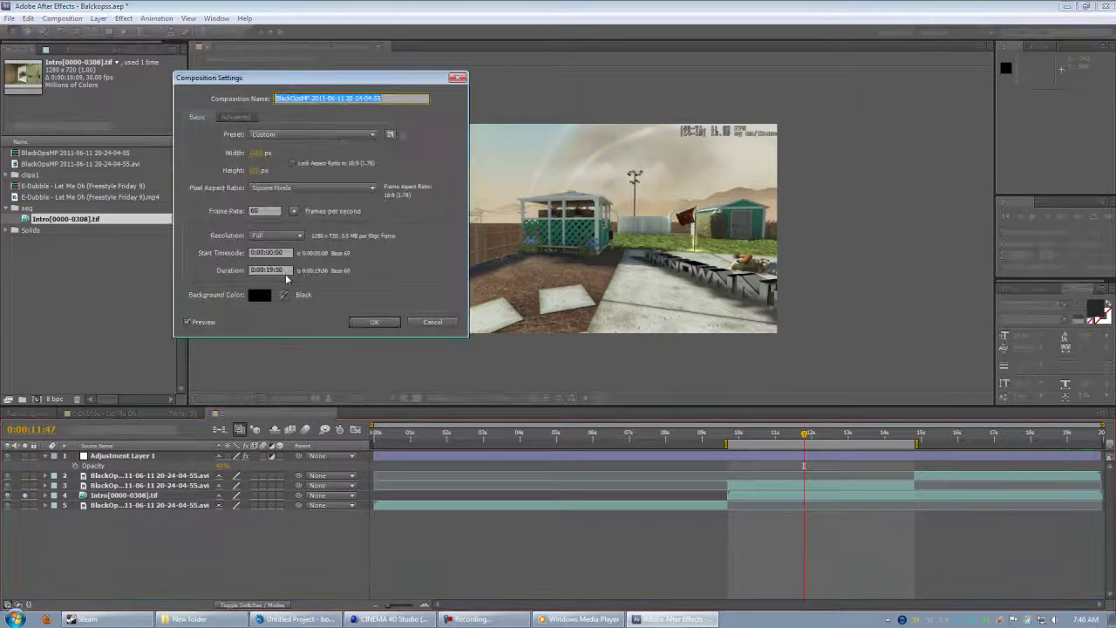
{"action": "left_click", "coordinate": [286, 270]}
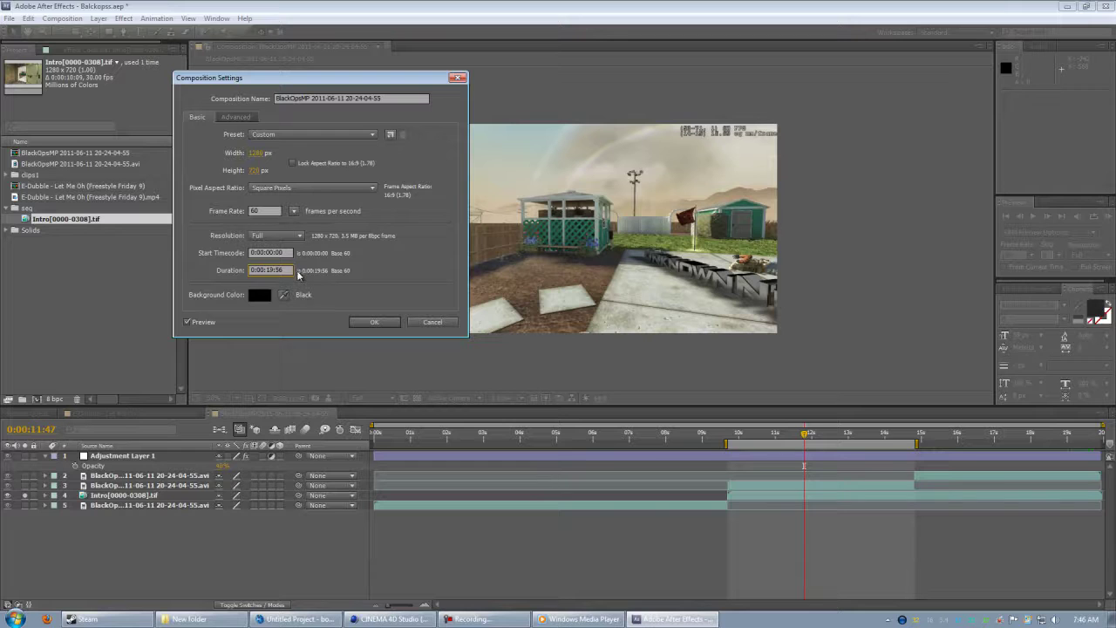
{"action": "left_click", "coordinate": [374, 321]}
{"action": "left_click_drag", "start_coordinate": [618, 425], "coordinate": [809, 425]}
{"action": "left_click_drag", "start_coordinate": [686, 483], "coordinate": [793, 483]}
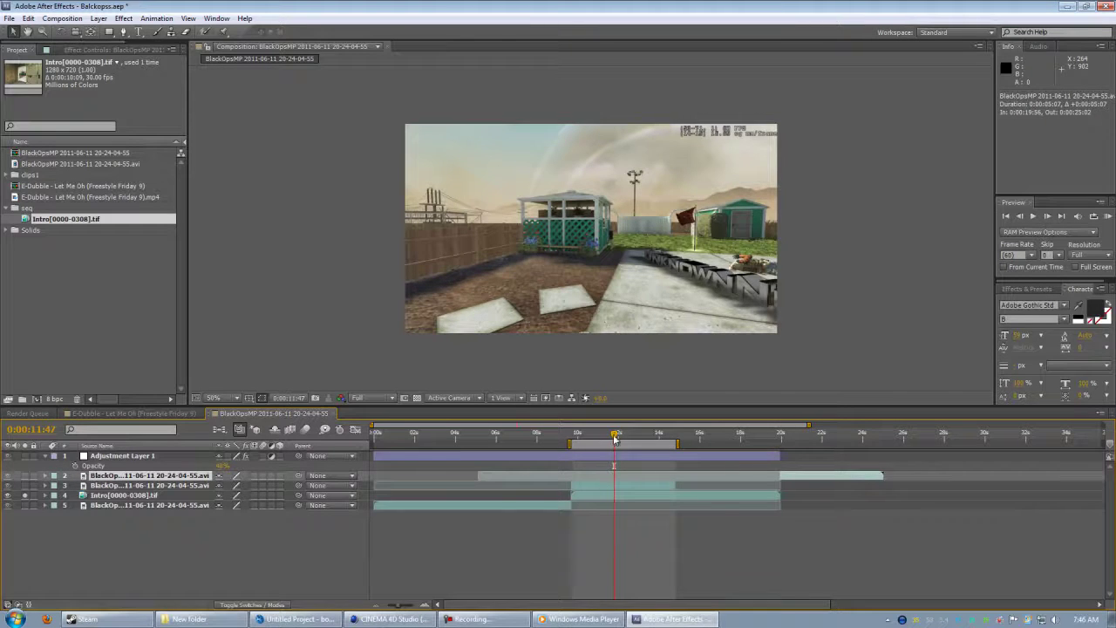
Align the start of the Intro layer exactly with the middle game clip's first frame at 0:00:09:42.
{"action": "left_click_drag", "start_coordinate": [616, 438], "coordinate": [571, 439]}
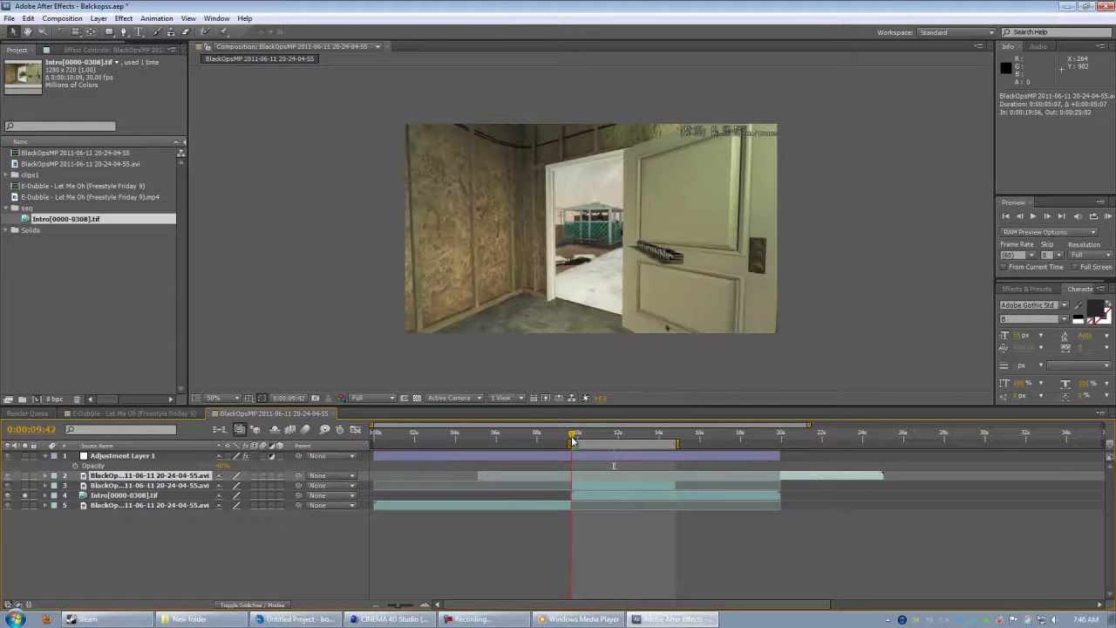
{"action": "key", "text": "equal"}
{"action": "key", "text": "equal"}
{"action": "key", "text": "equal"}
{"action": "key", "text": "equal"}
{"action": "key", "text": "equal"}
{"action": "key", "text": "equal"}
{"action": "key", "text": "equal"}
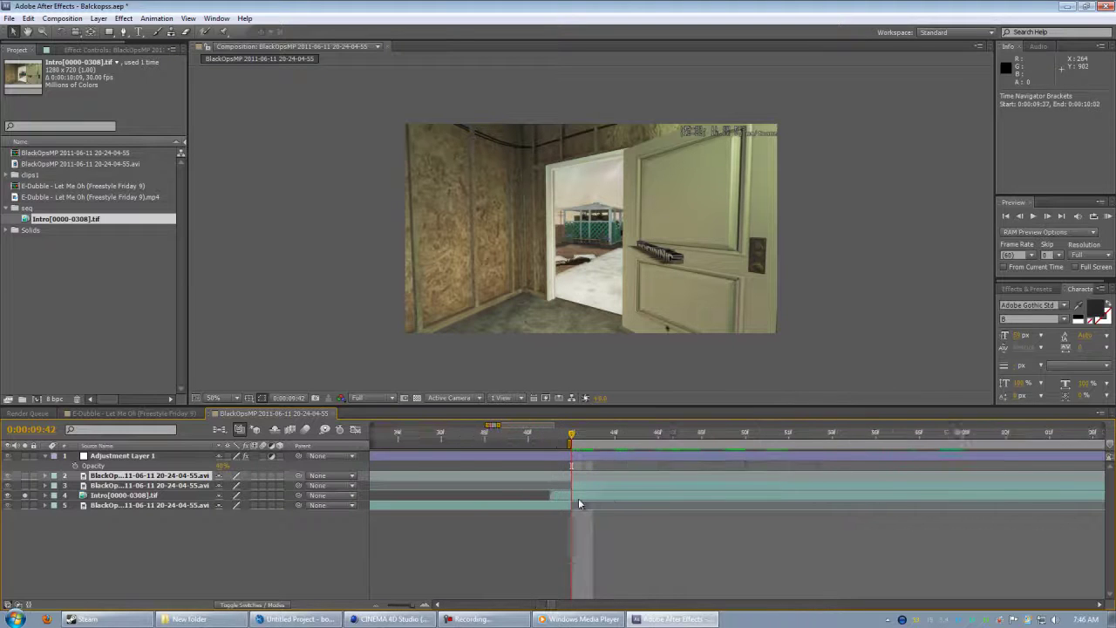
{"action": "left_click_drag", "start_coordinate": [575, 495], "coordinate": [602, 495]}
Turn off the Intro layer's solo and begin a Pen mask on the middle game clip along the doorway's bottom edge at 0:00:09:43.
{"action": "left_click", "coordinate": [523, 486]}
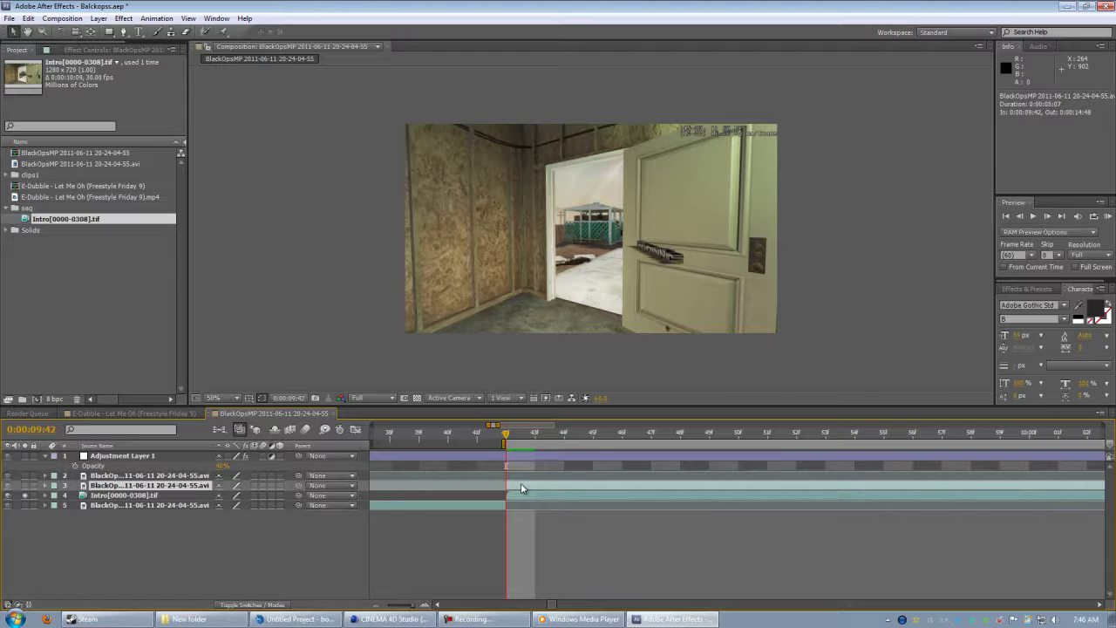
{"action": "left_click_drag", "start_coordinate": [507, 436], "coordinate": [521, 437]}
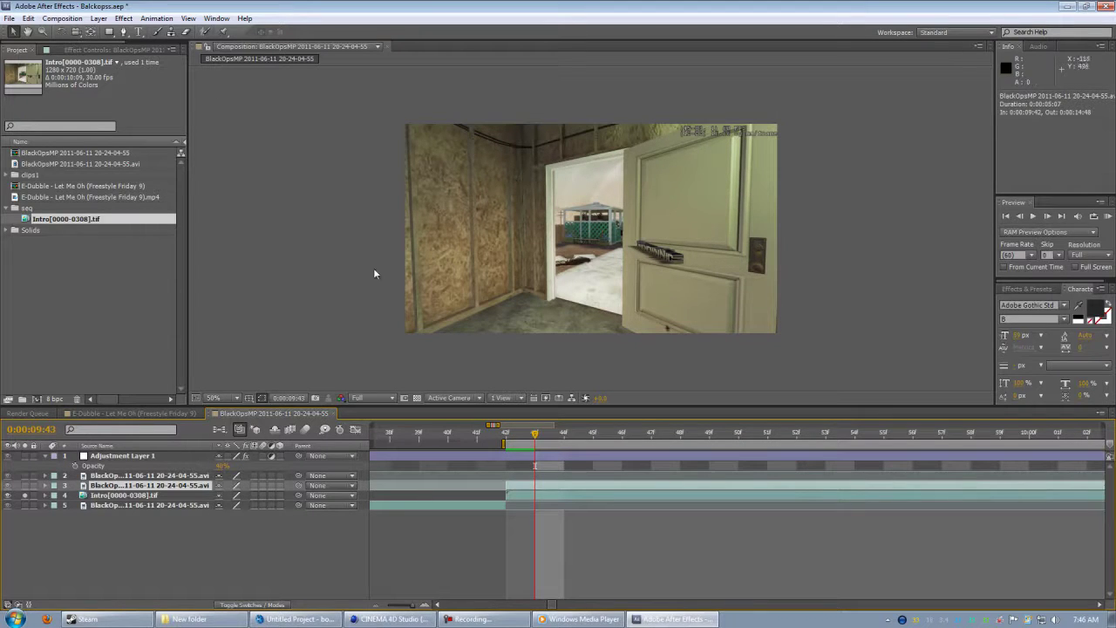
{"action": "key", "text": "g"}
{"action": "left_click", "coordinate": [24, 496]}
{"action": "scroll", "coordinate": [658, 321], "scroll_direction": "up", "scroll_amount": 1}
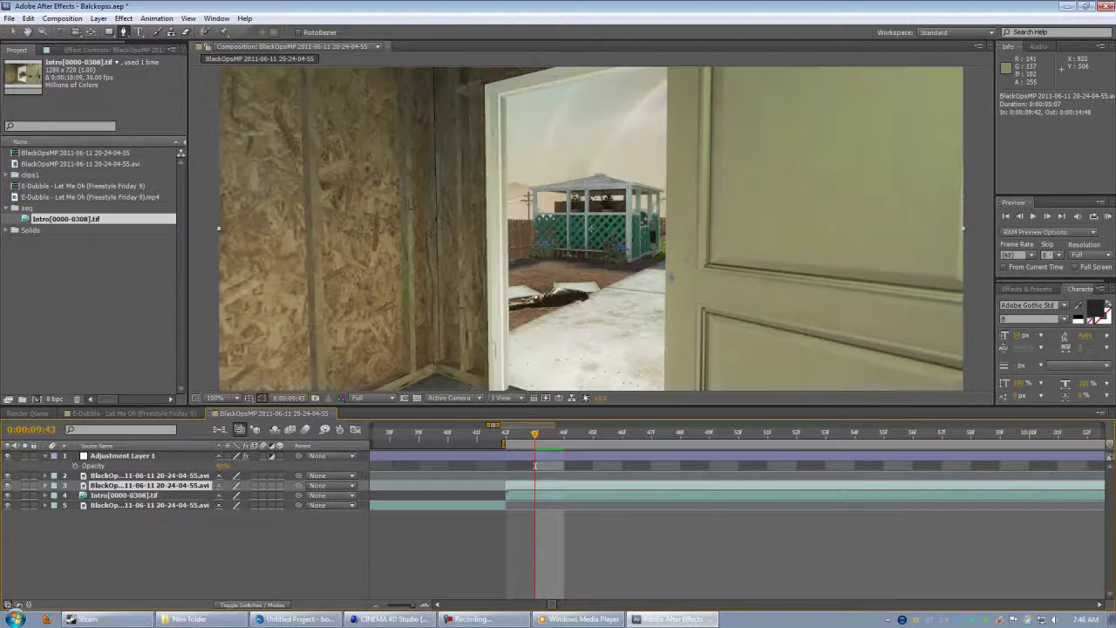
{"action": "key", "text": "space"}
{"action": "left_click_drag", "start_coordinate": [659, 320], "coordinate": [646, 226]}
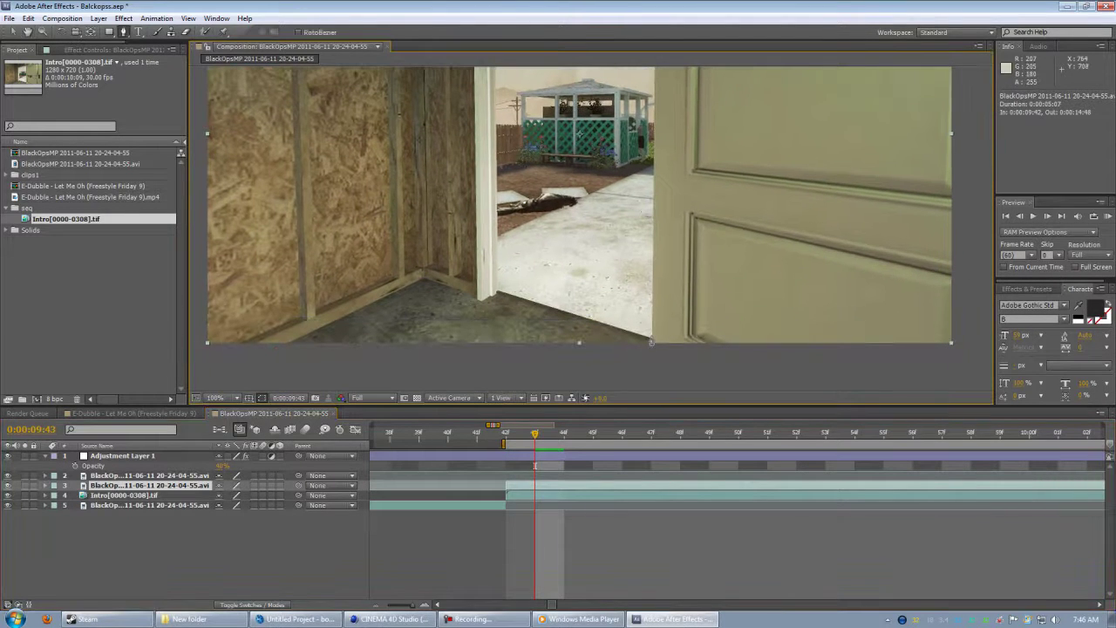
{"action": "left_click", "coordinate": [652, 336]}
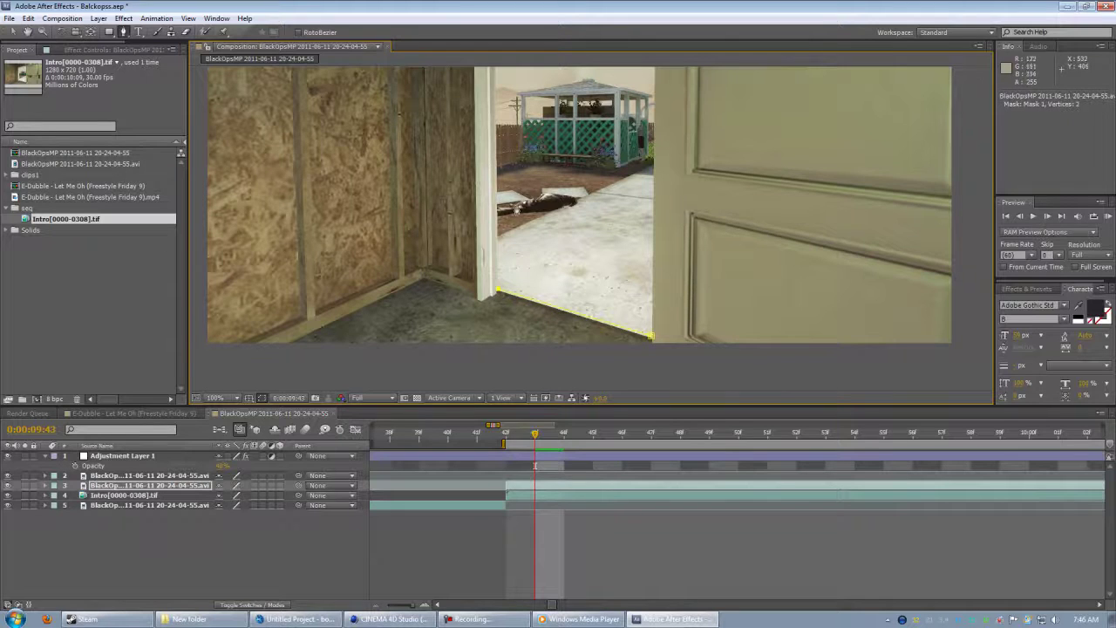
Add mask points at the doorway's two upper corners and close the mask at its lower corner beside the door.
{"action": "key", "text": "space"}
{"action": "left_click_drag", "start_coordinate": [509, 133], "coordinate": [505, 341]}
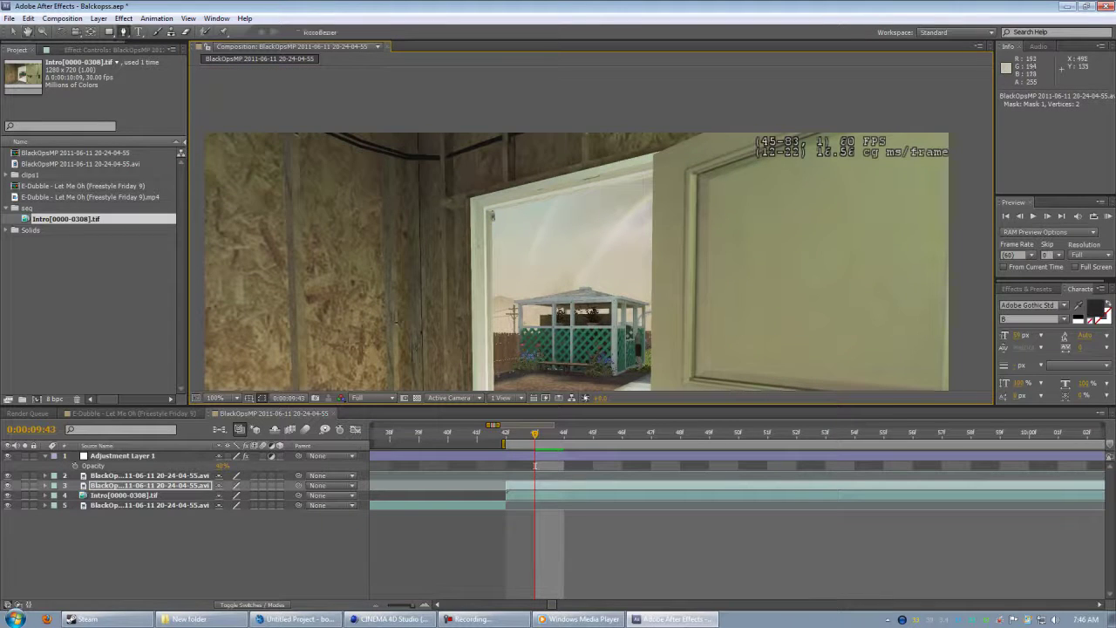
{"action": "left_click", "coordinate": [493, 211]}
{"action": "left_click", "coordinate": [650, 175]}
{"action": "key", "text": "space"}
{"action": "left_click_drag", "start_coordinate": [674, 340], "coordinate": [673, 189]}
{"action": "left_click_drag", "start_coordinate": [661, 370], "coordinate": [658, 303]}
{"action": "left_click", "coordinate": [645, 323]}
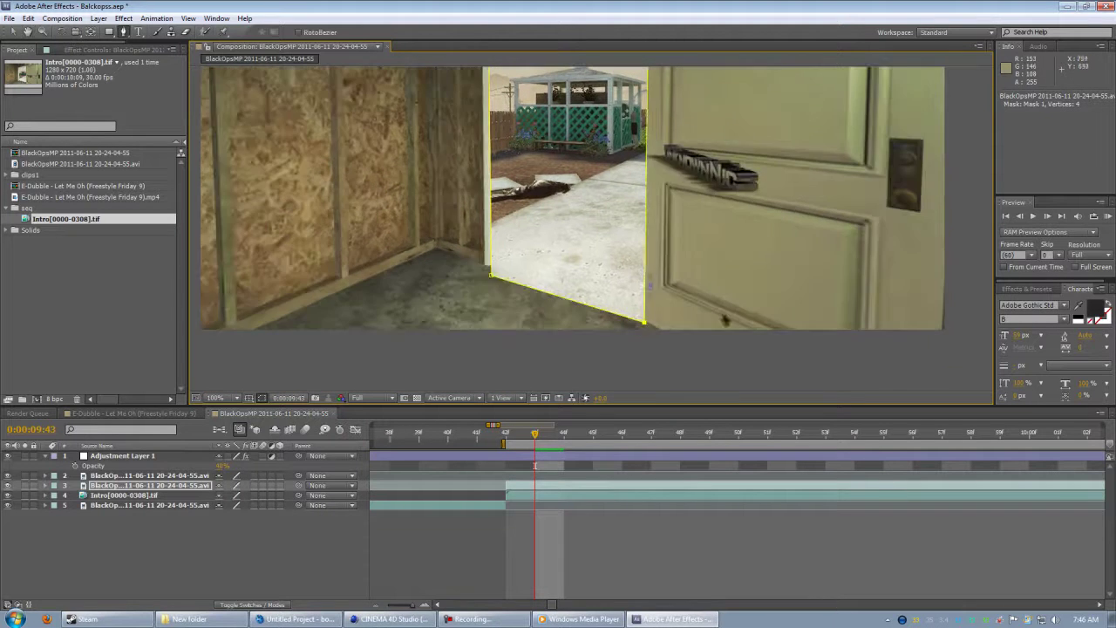
{"action": "scroll", "coordinate": [640, 291], "scroll_direction": "up", "scroll_amount": 2}
{"action": "key", "text": "space"}
{"action": "left_click_drag", "start_coordinate": [563, 314], "coordinate": [527, 247]}
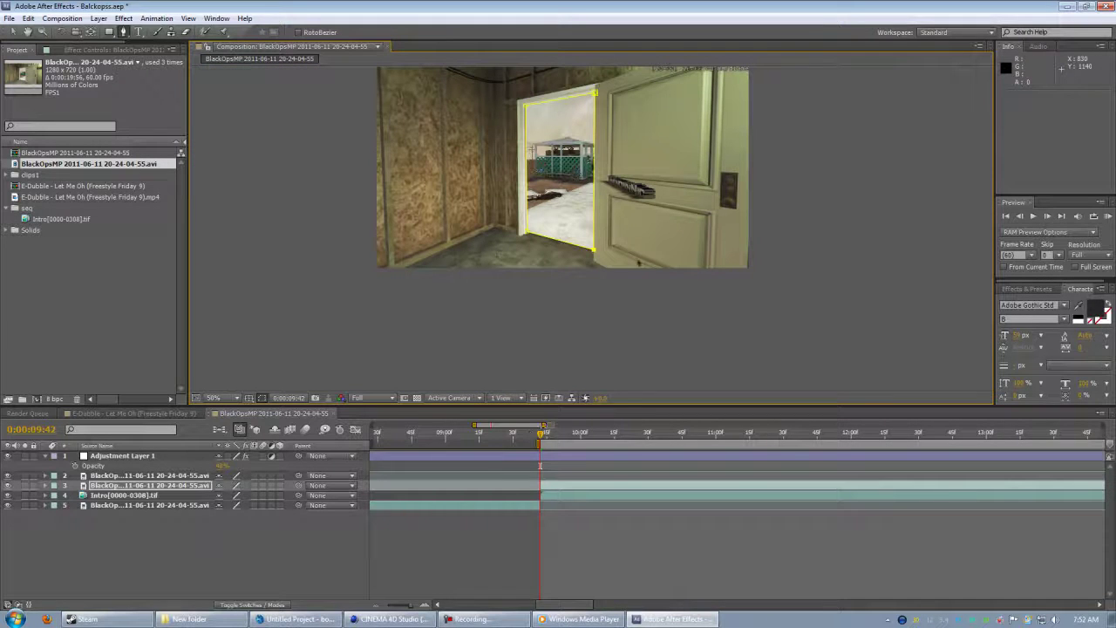
Interpret the Intro TIFF sequence footage with an assumed frame rate of 60 frames per second.
{"action": "left_click_drag", "start_coordinate": [546, 426], "coordinate": [648, 427]}
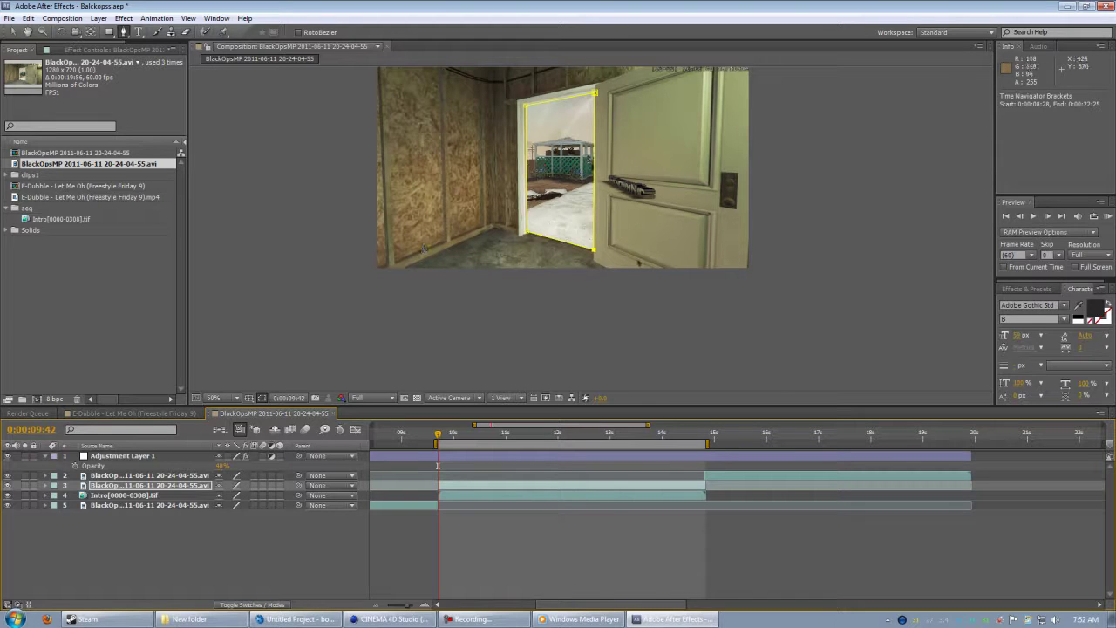
{"action": "left_click", "coordinate": [48, 219]}
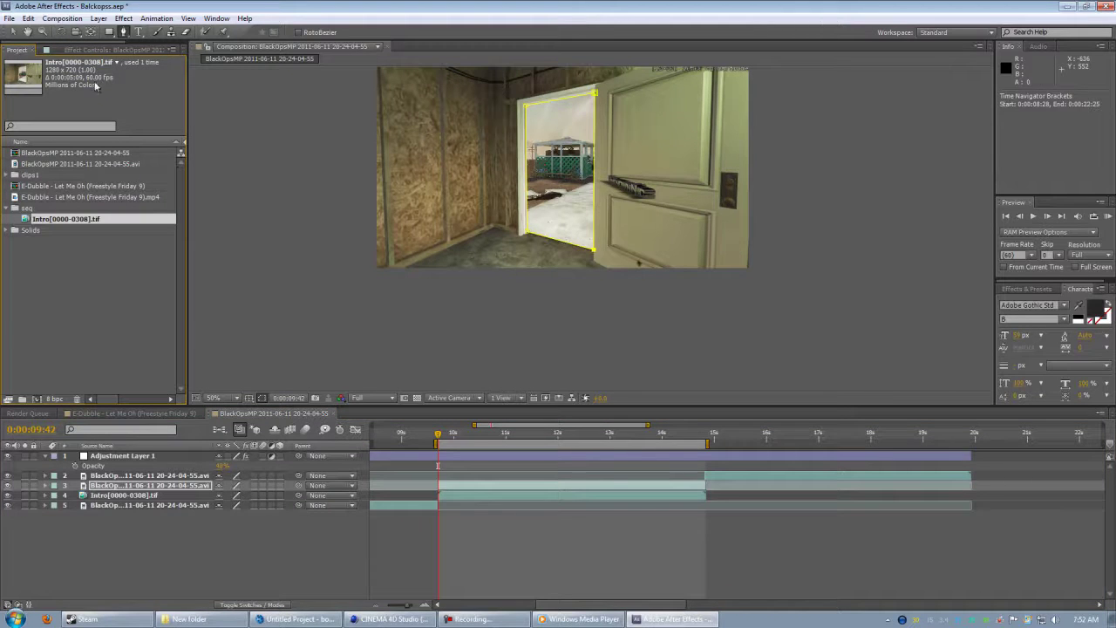
{"action": "right_click", "coordinate": [66, 224]}
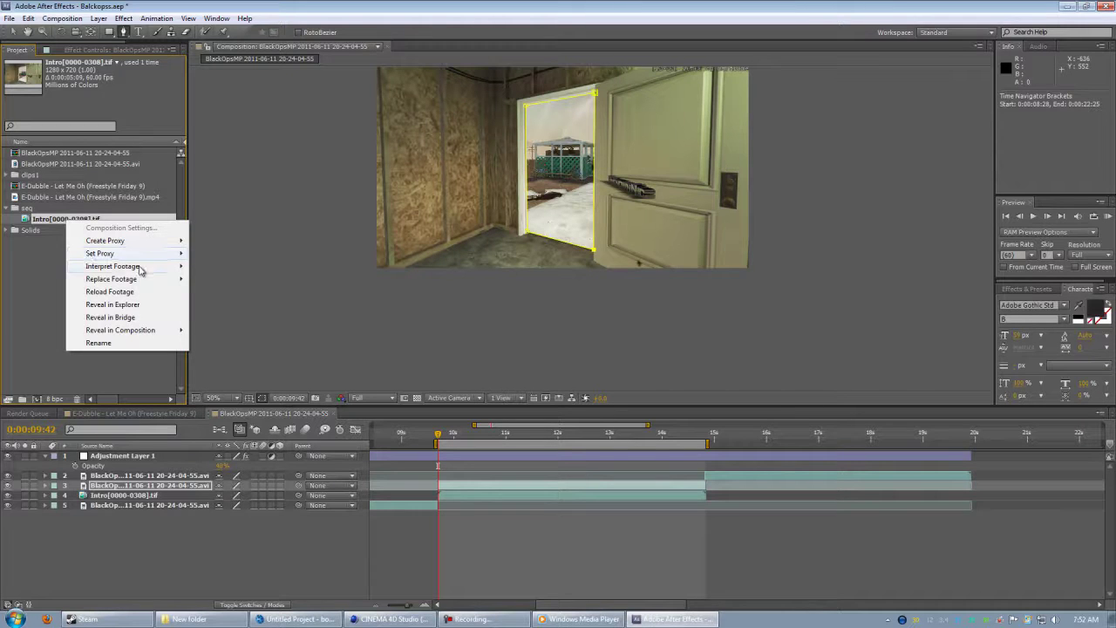
{"action": "mouse_move", "coordinate": [139, 266]}
{"action": "left_click", "coordinate": [209, 267]}
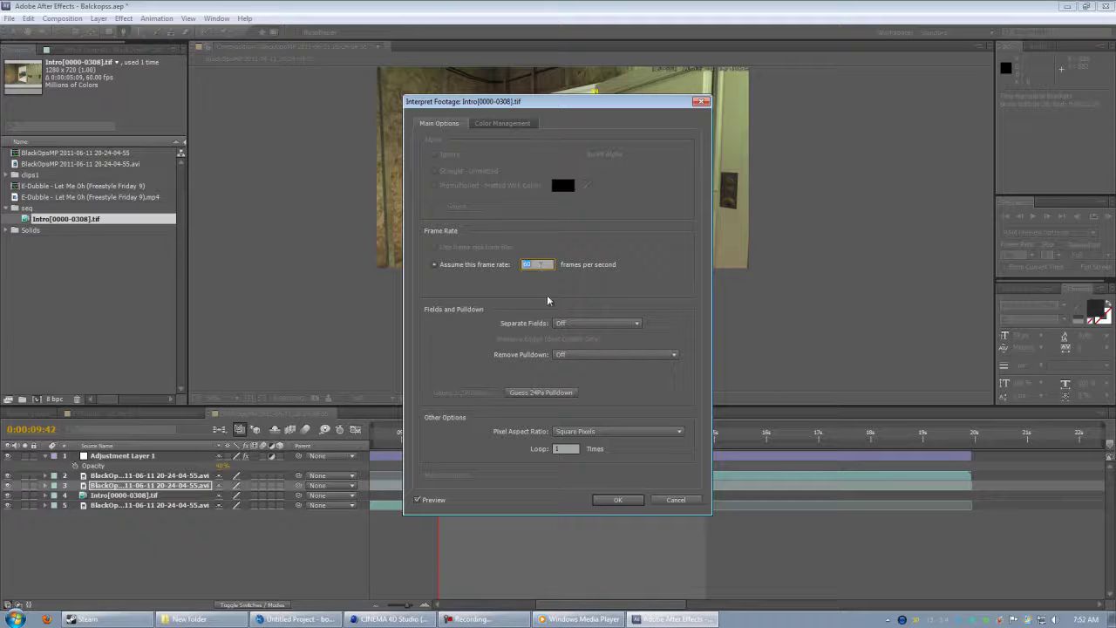
{"action": "left_click", "coordinate": [629, 501]}
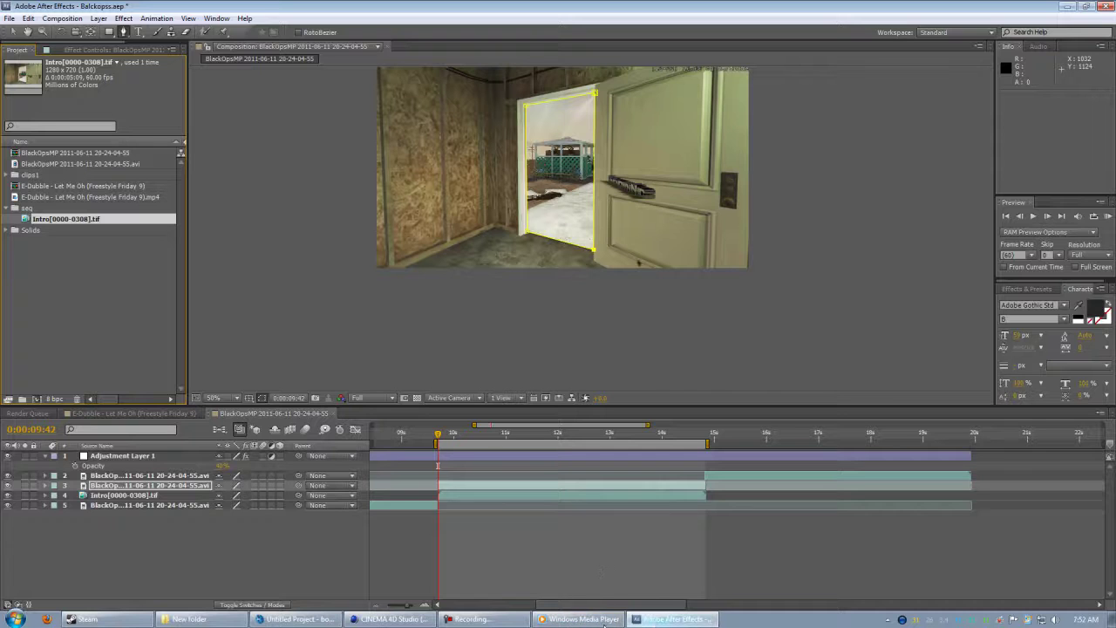
{"action": "left_click", "coordinate": [471, 619]}
{"action": "left_click", "coordinate": [745, 552]}
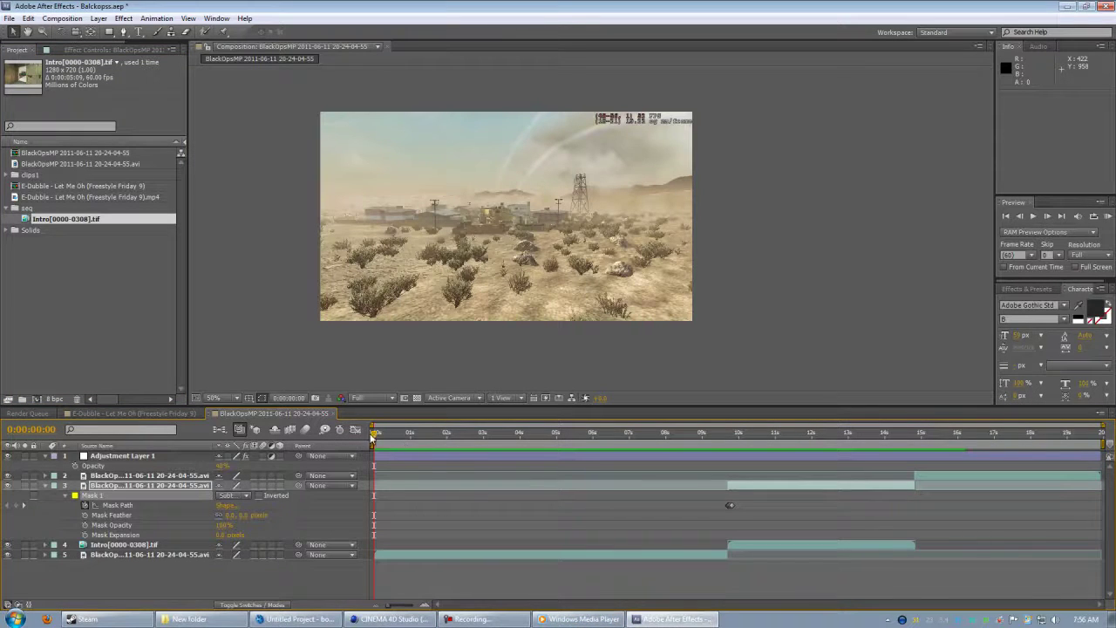
Play a RAM preview of the composition from the start and step frame by frame through the doorway mask from 0:00:09:41.
{"action": "key", "text": "KP_0"}
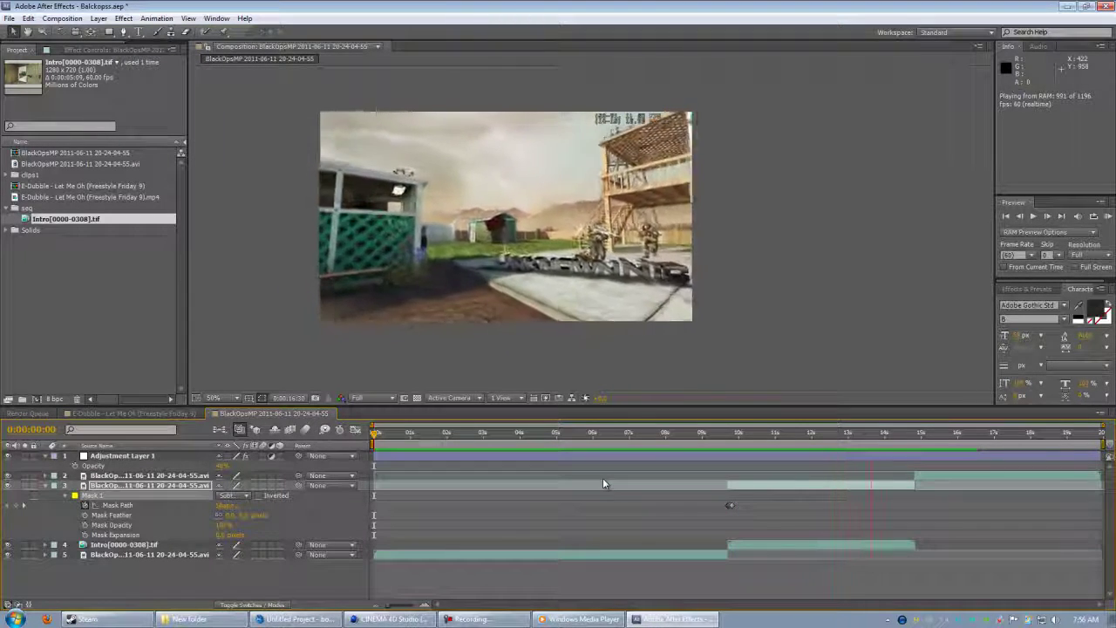
{"action": "key", "text": "space"}
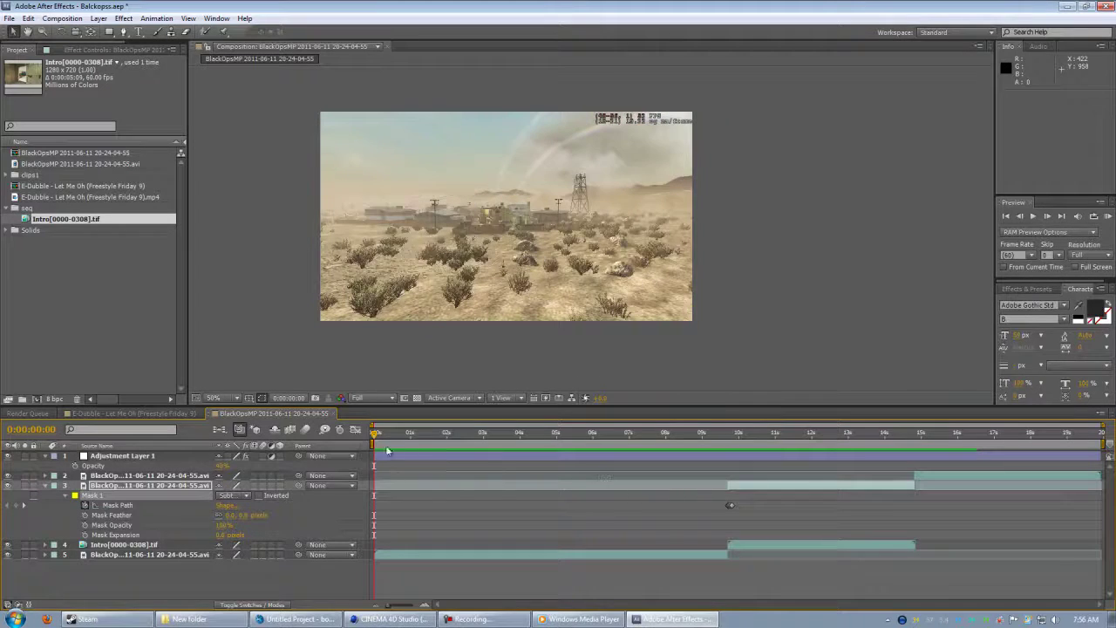
{"action": "left_click_drag", "start_coordinate": [387, 450], "coordinate": [727, 451]}
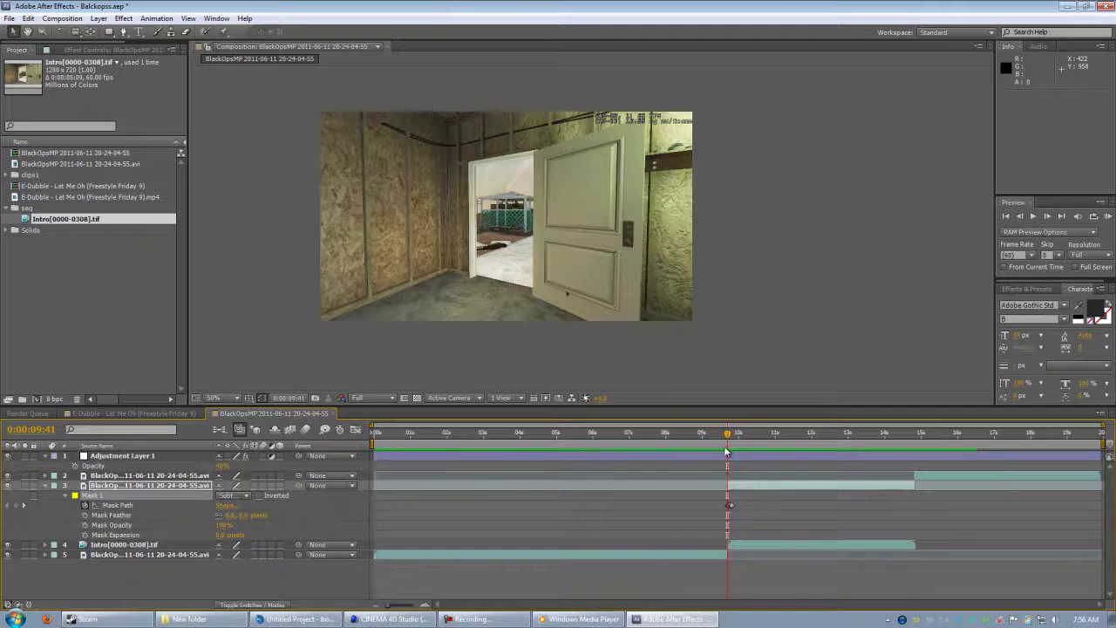
{"action": "key", "text": "Page_Down"}
{"action": "key", "text": "Page_Down"}
{"action": "key", "text": "Page_Down"}
{"action": "key", "text": "Page_Down"}
{"action": "key", "text": "Page_Down"}
{"action": "key", "text": "Page_Down"}
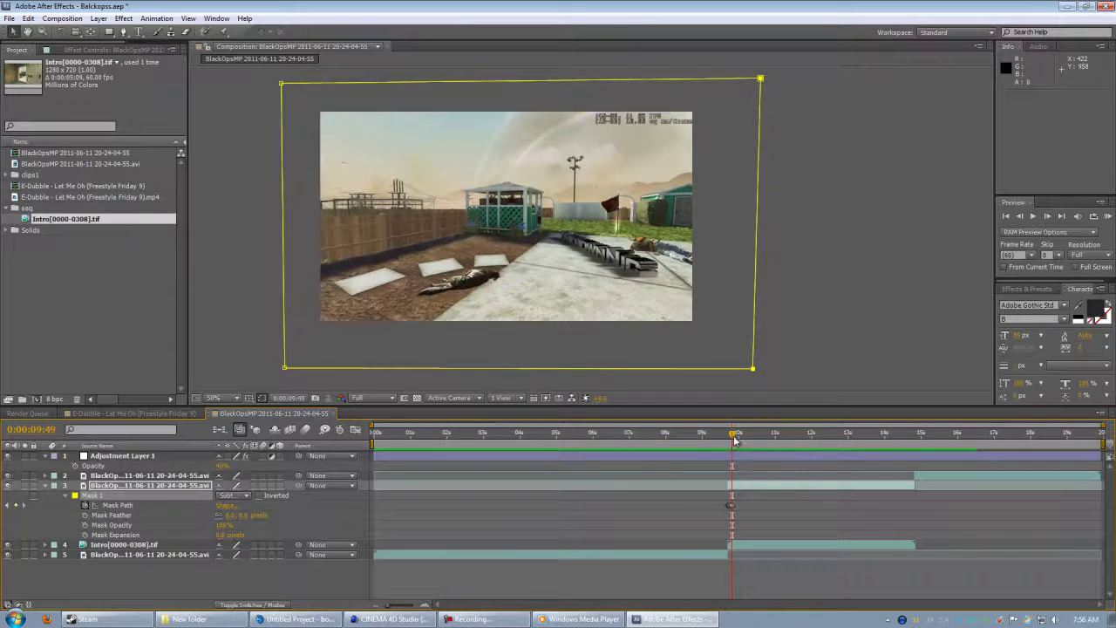
Scrub back from the doorway mask into the first game clip, ending at 0:00:06:00.
{"action": "left_click", "coordinate": [730, 440]}
{"action": "left_click_drag", "start_coordinate": [729, 440], "coordinate": [518, 438]}
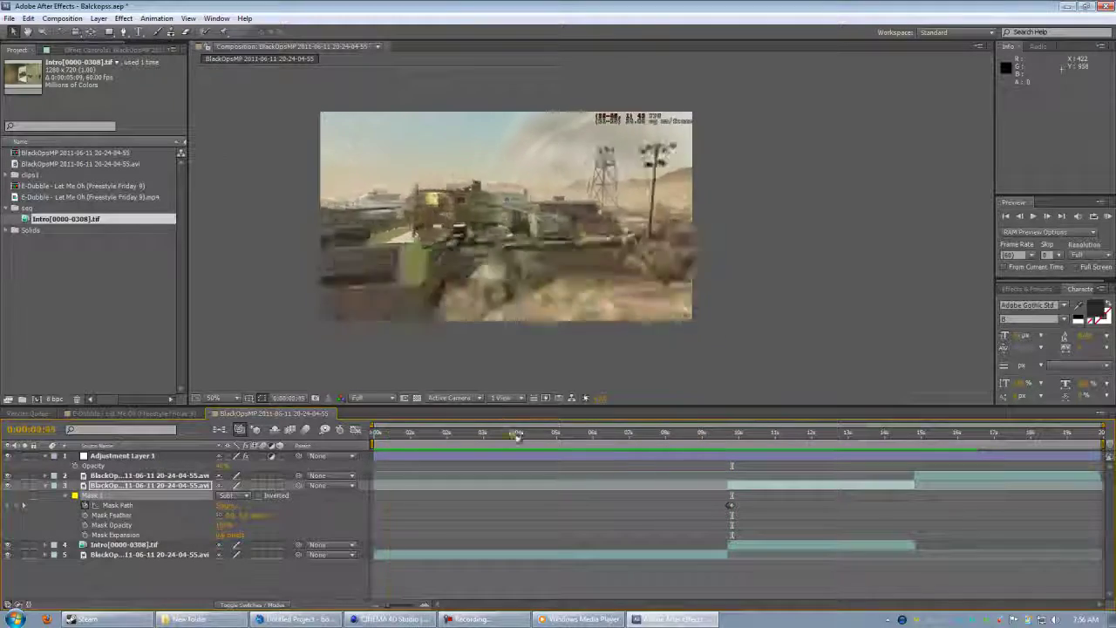
{"action": "left_click_drag", "start_coordinate": [608, 433], "coordinate": [592, 475]}
{"action": "left_click", "coordinate": [471, 619]}
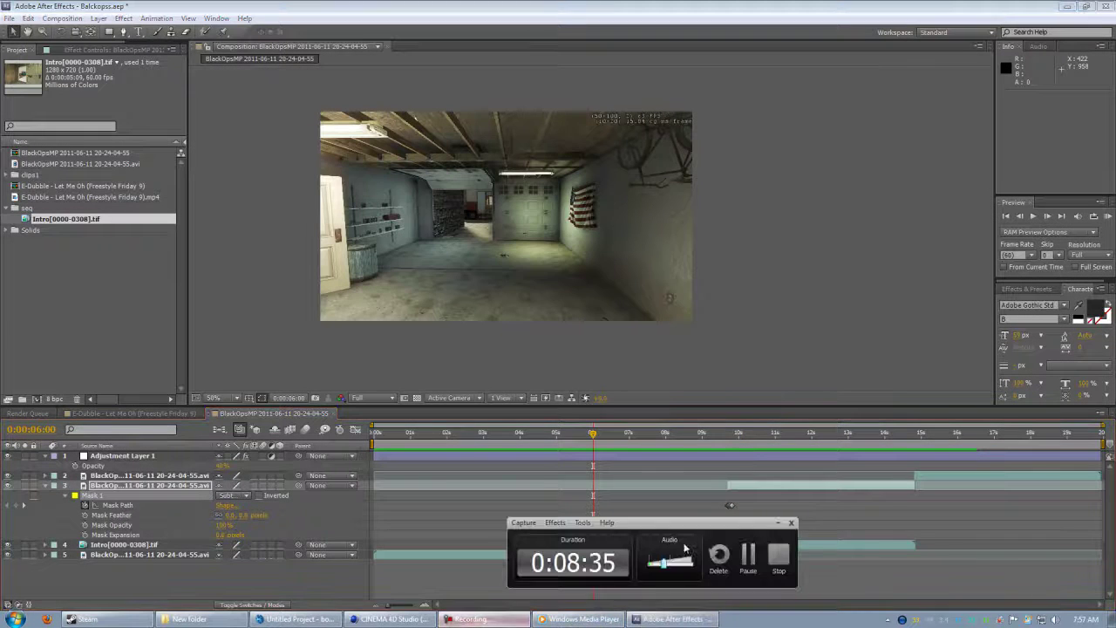